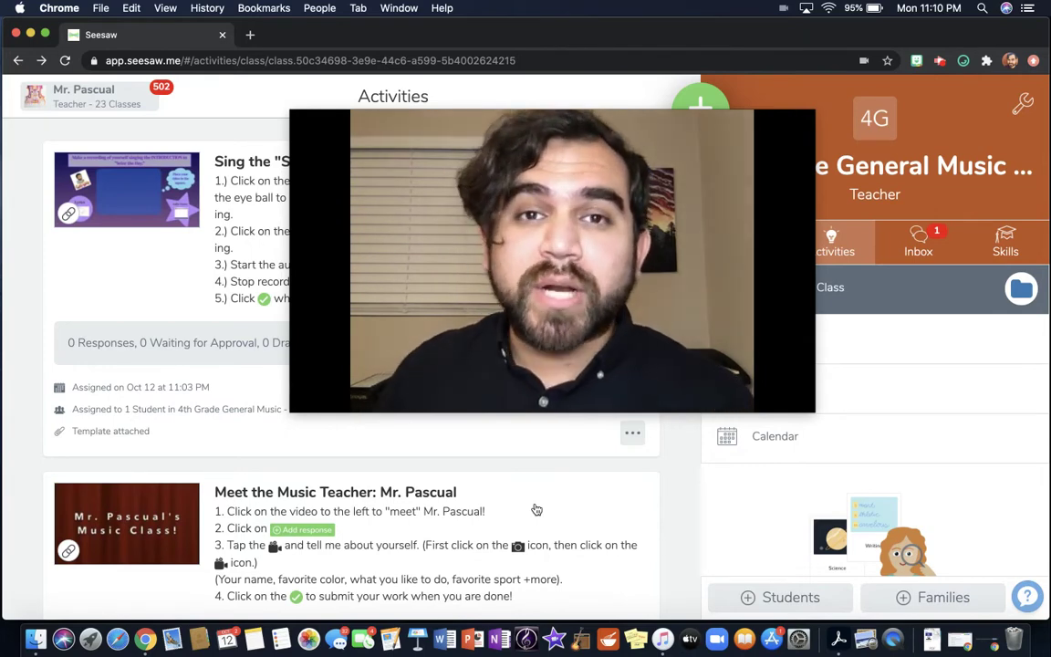
Start a Seize the Day response as Sample Student and load its canvas with the empty video square.
mouse_move(314, 411)
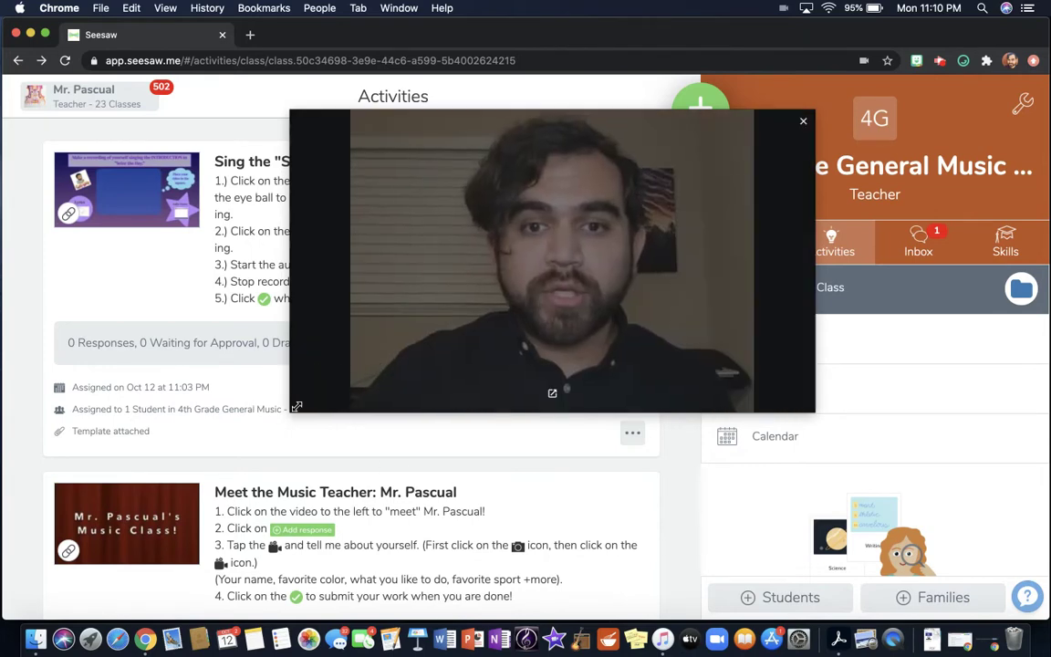
drag(297, 410, 645, 240)
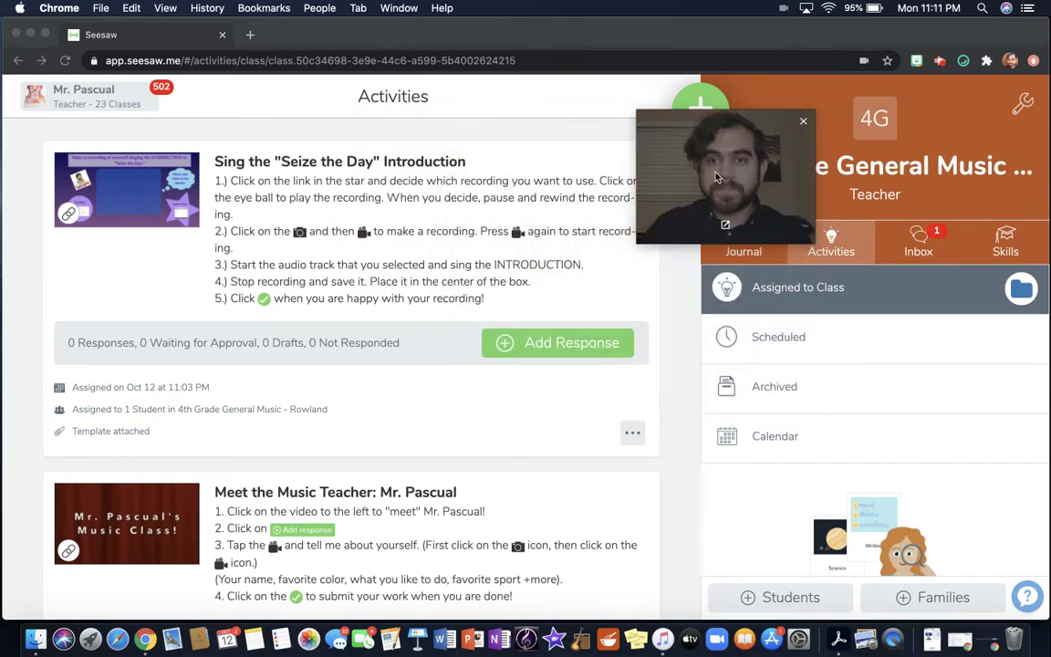
drag(717, 178, 936, 492)
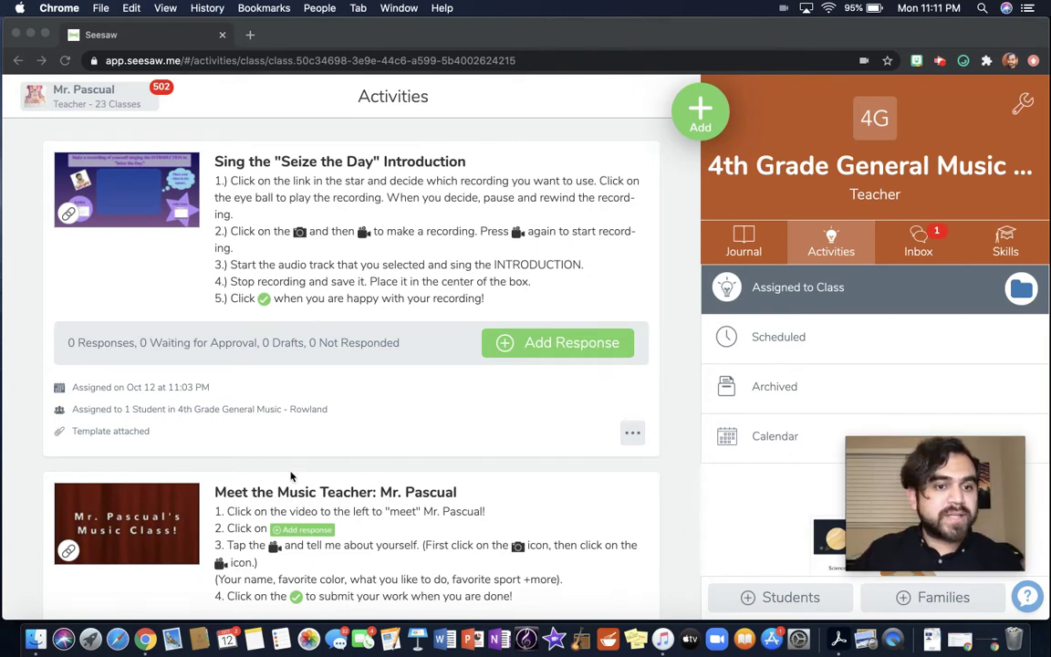
click(540, 348)
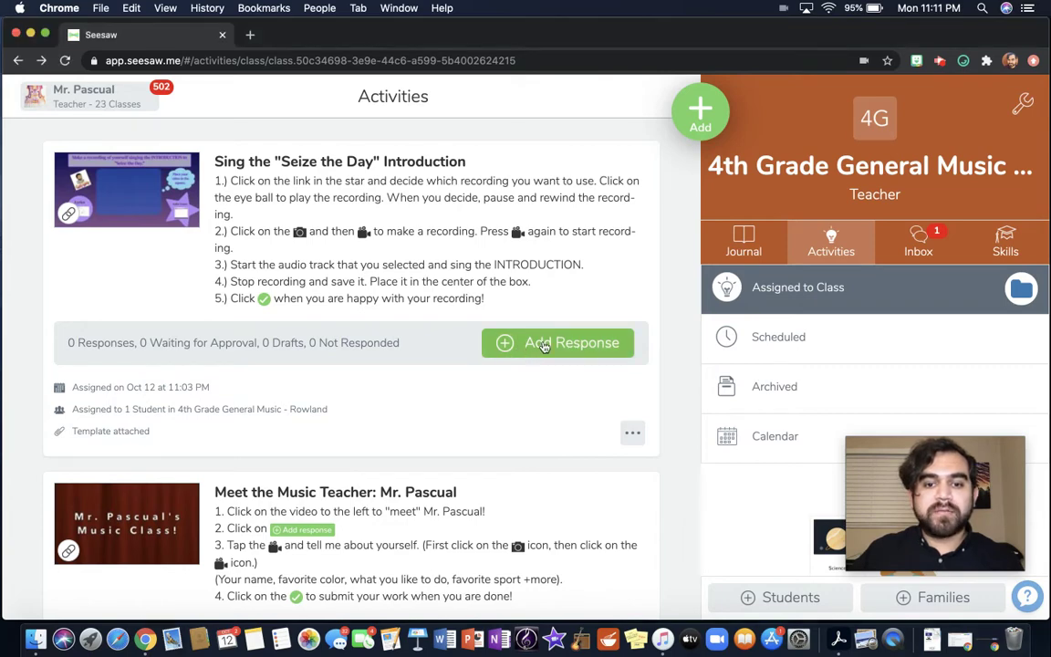
click(543, 345)
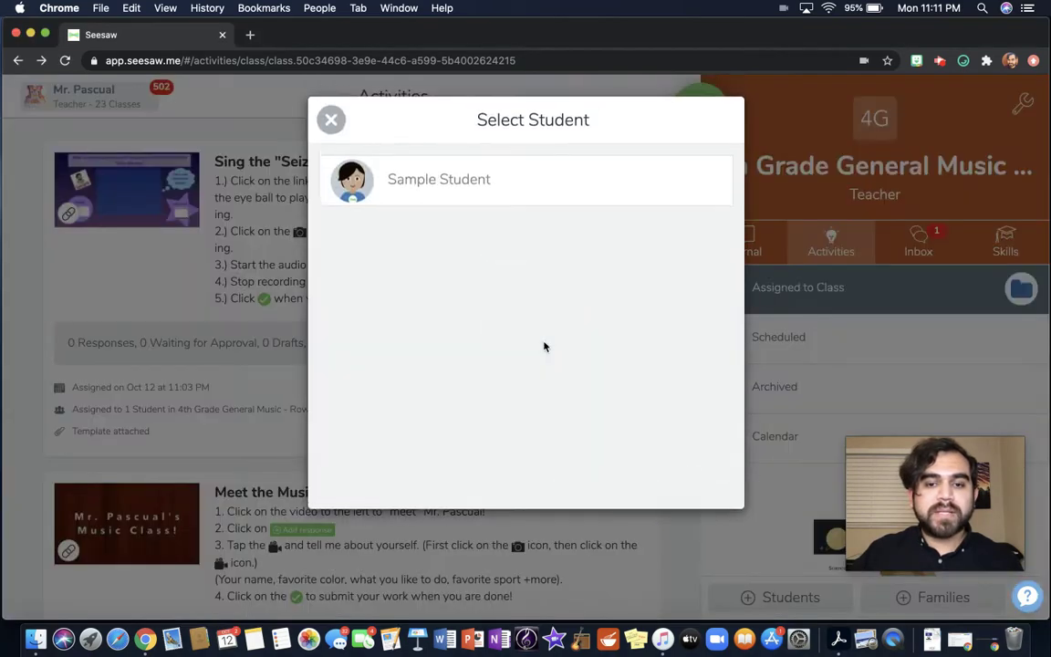
click(432, 190)
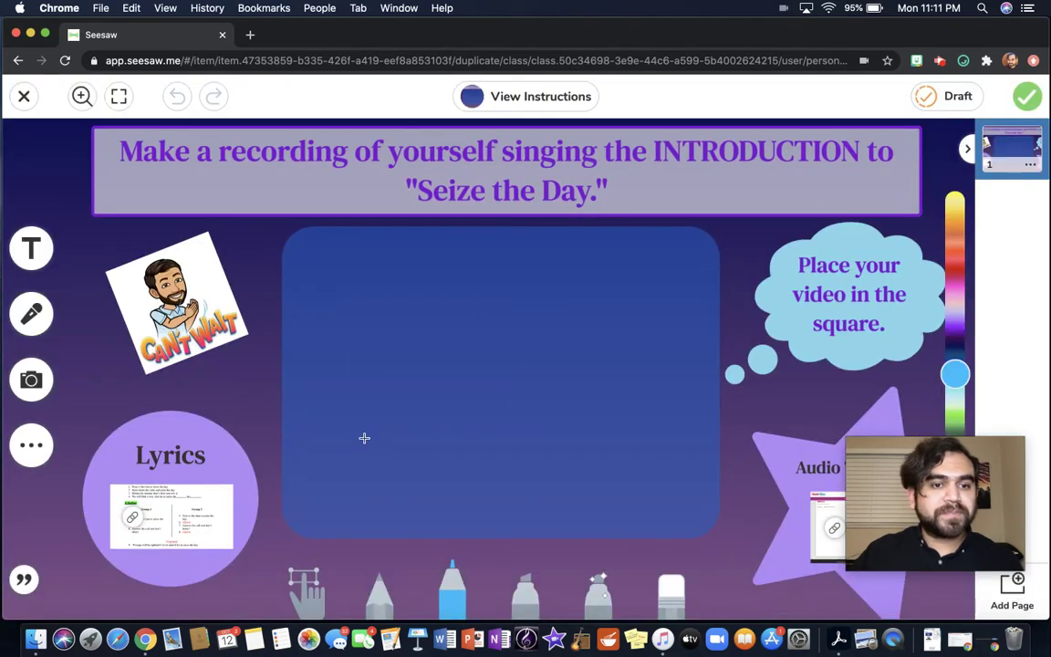
mouse_move(921, 481)
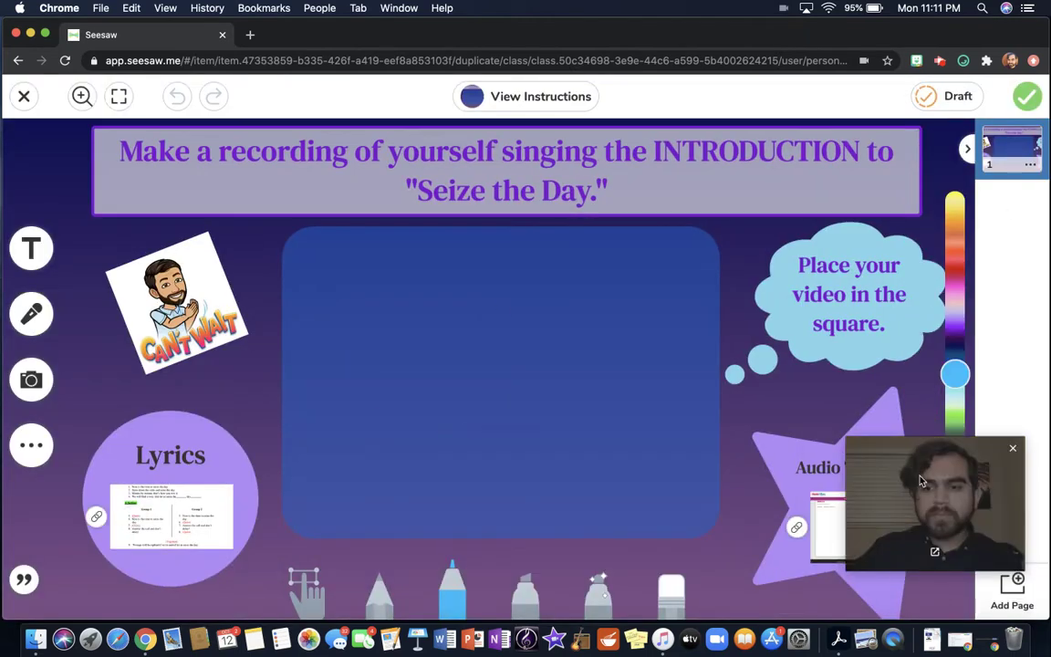
drag(925, 506, 929, 260)
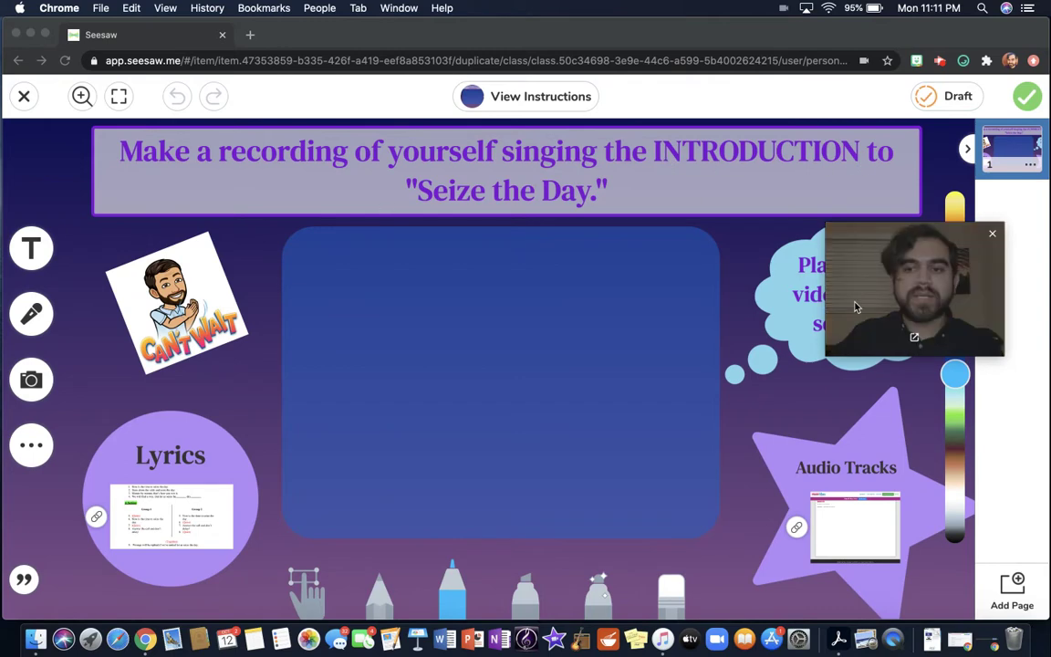
drag(854, 305, 726, 105)
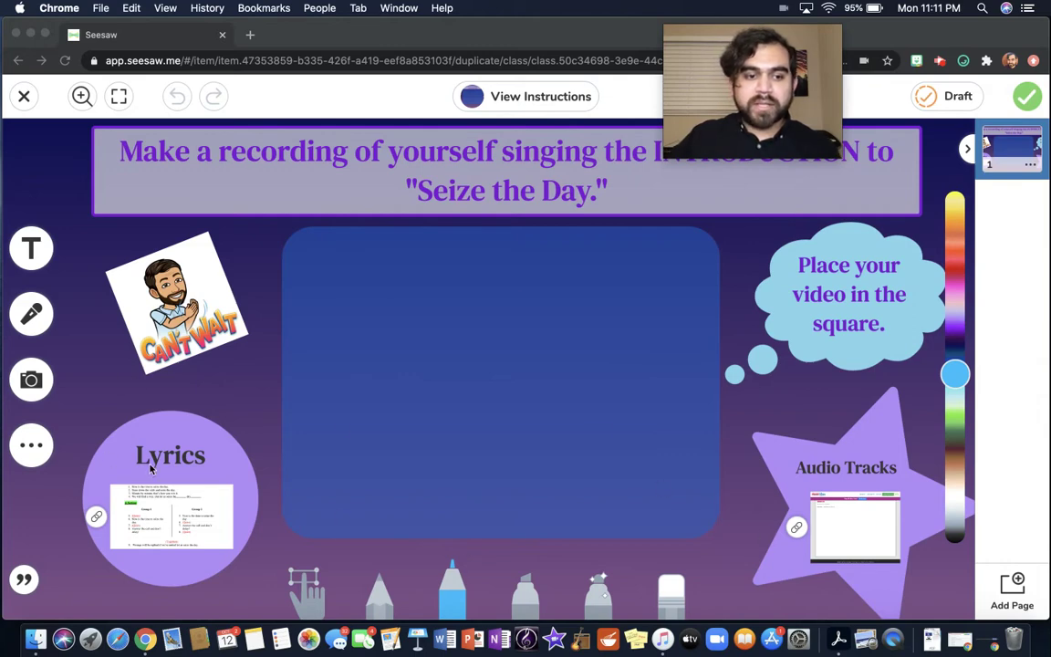
Open the Seize the Day Lyrics PDF from the Lyrics link and move its tab before Seesaw.
click(97, 520)
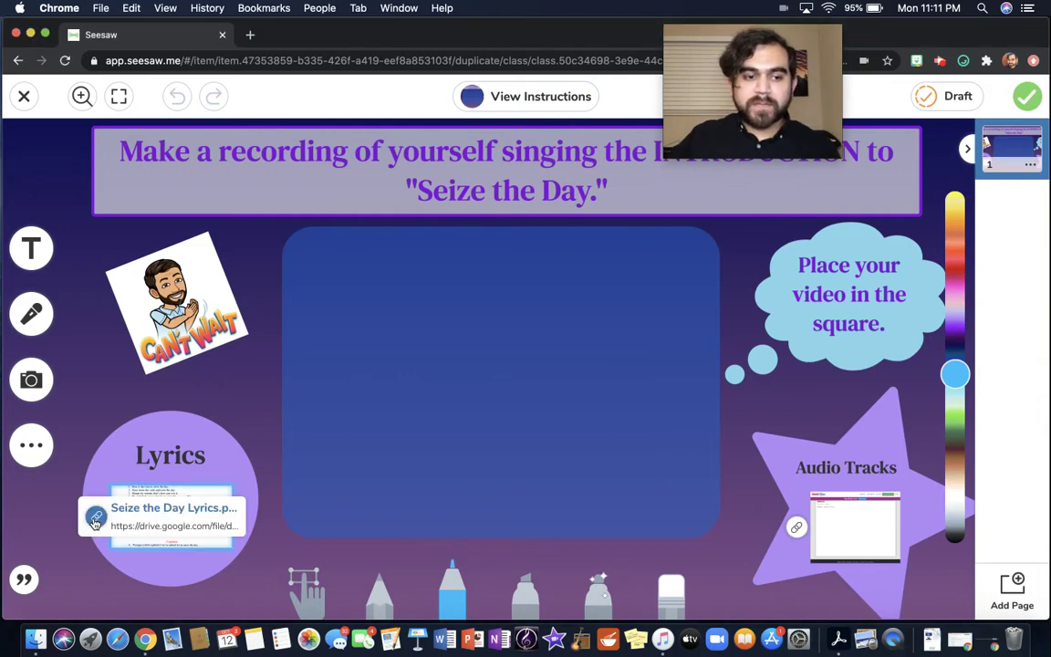
click(96, 520)
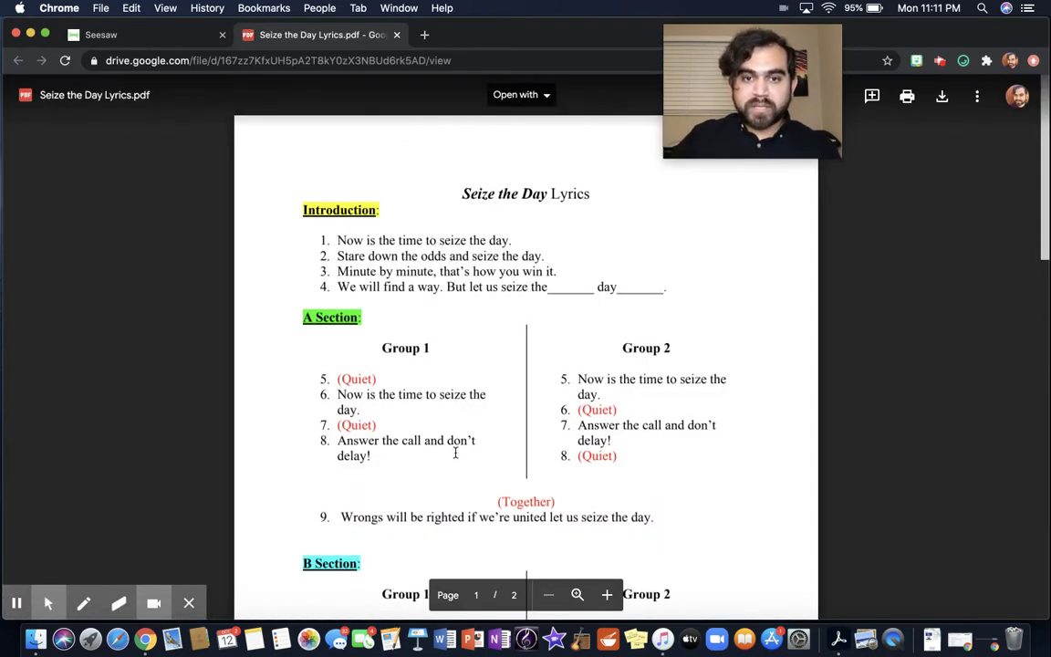
scroll(454, 452, down, 3)
scroll(453, 410, up, 3)
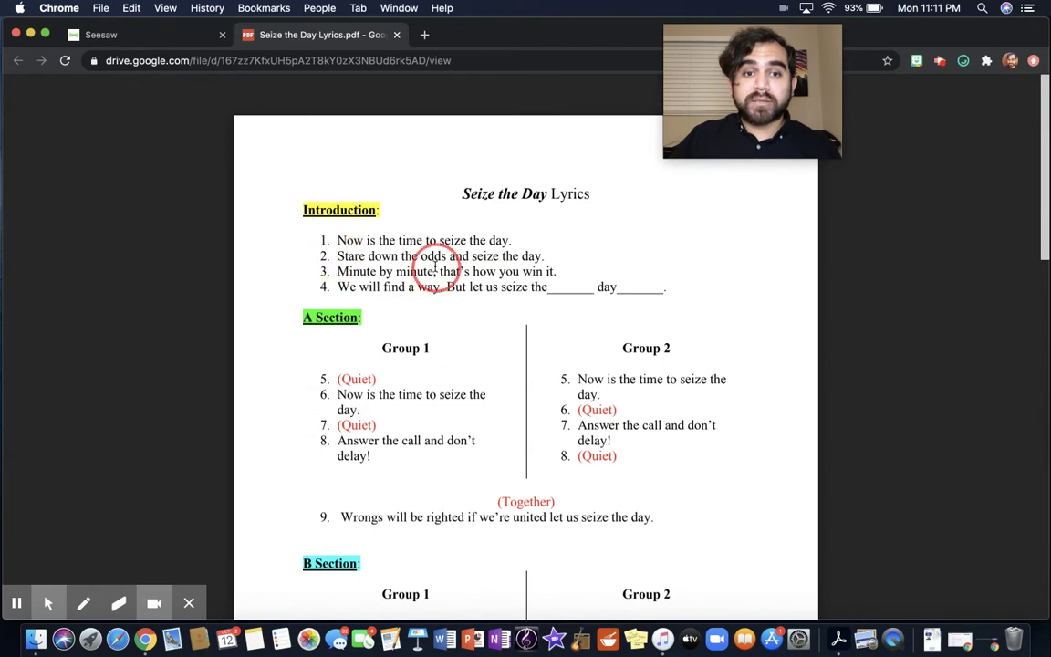
drag(321, 37, 166, 40)
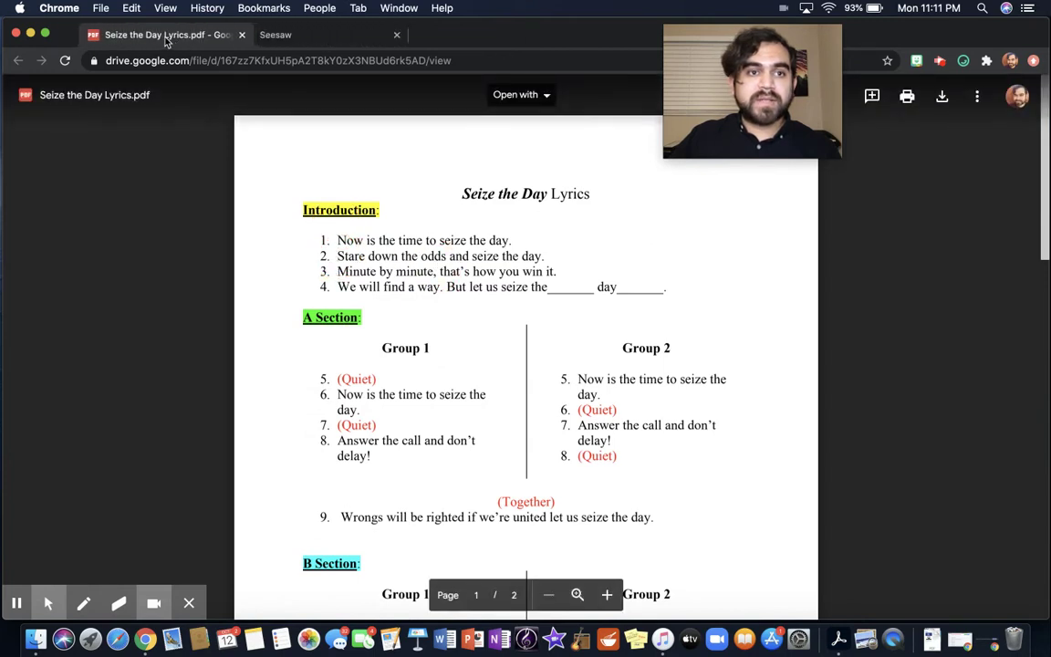
Open the Audio Tracks link to eemusicclass.com and bring up the Accompaniment.mp3 player.
click(283, 35)
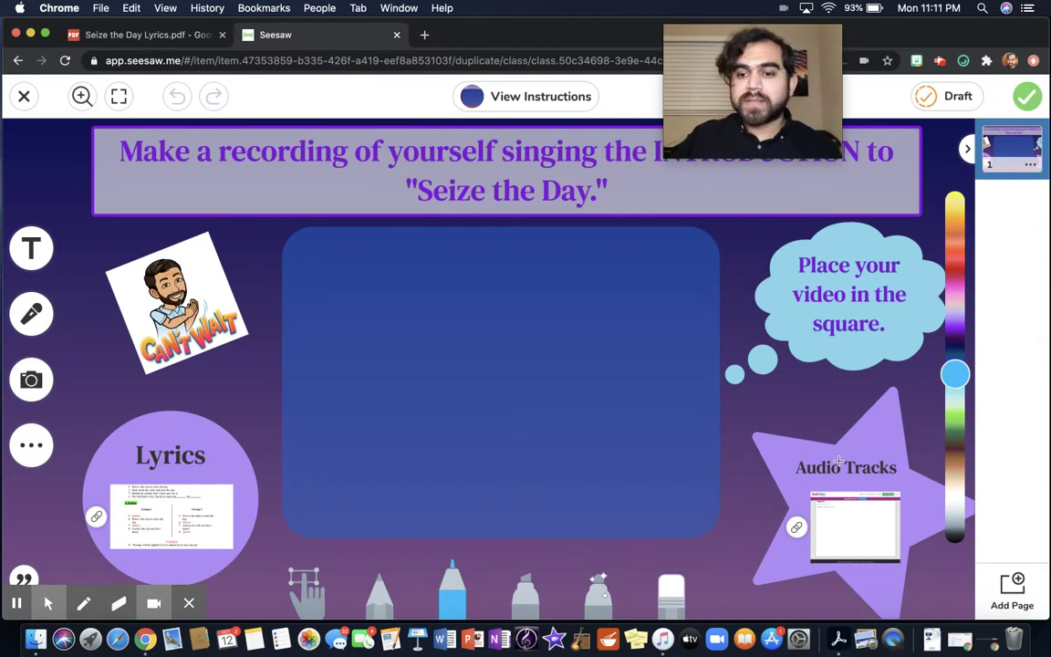
mouse_move(796, 529)
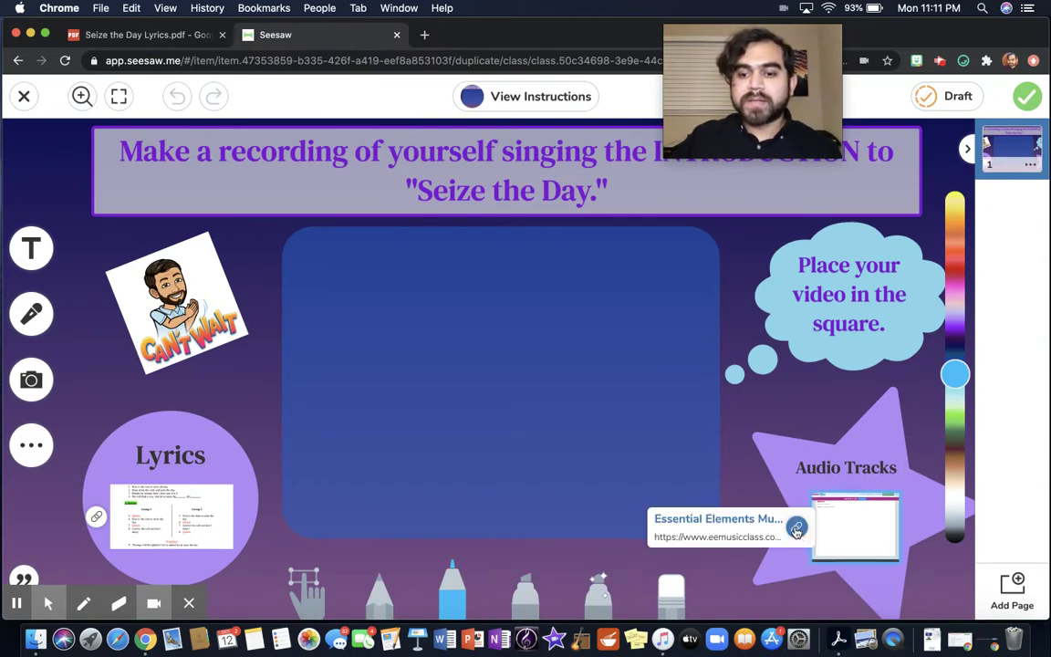
click(796, 529)
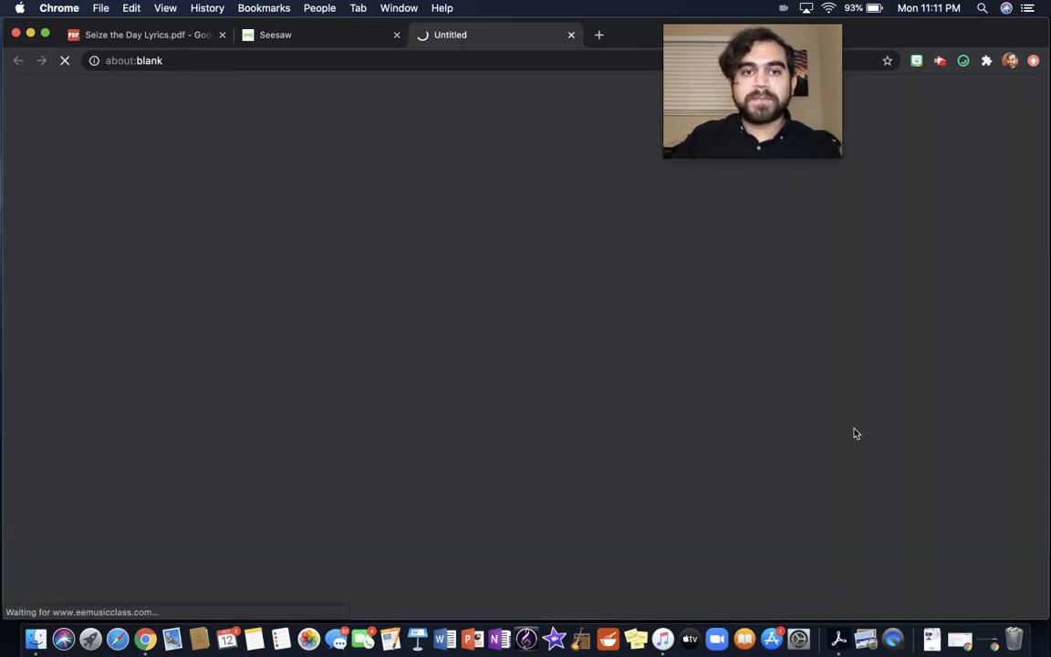
drag(707, 73, 906, 71)
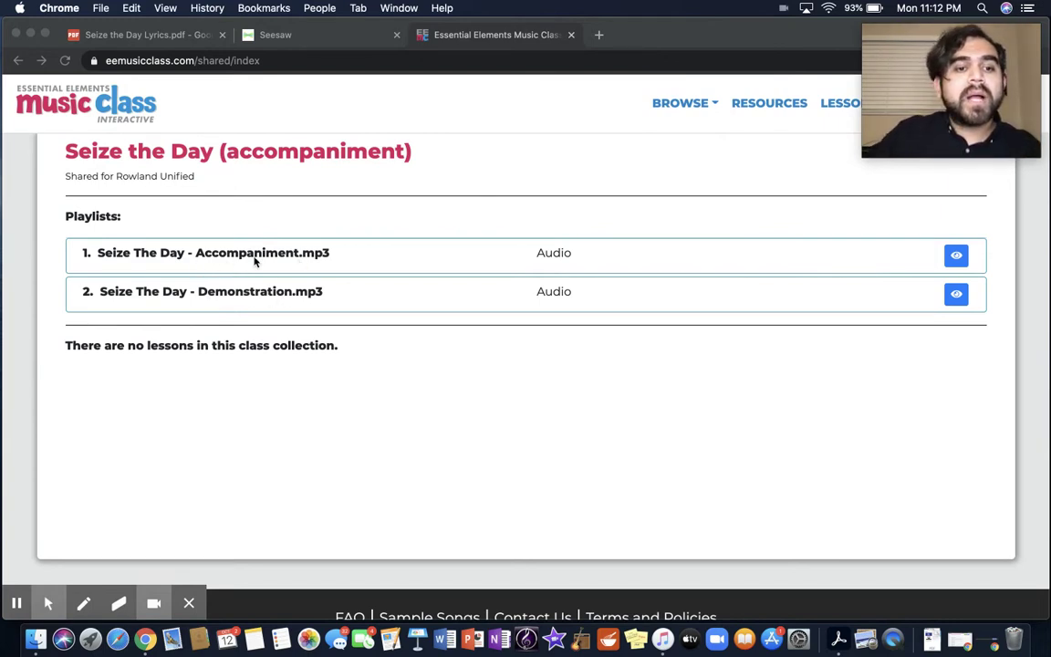
click(957, 256)
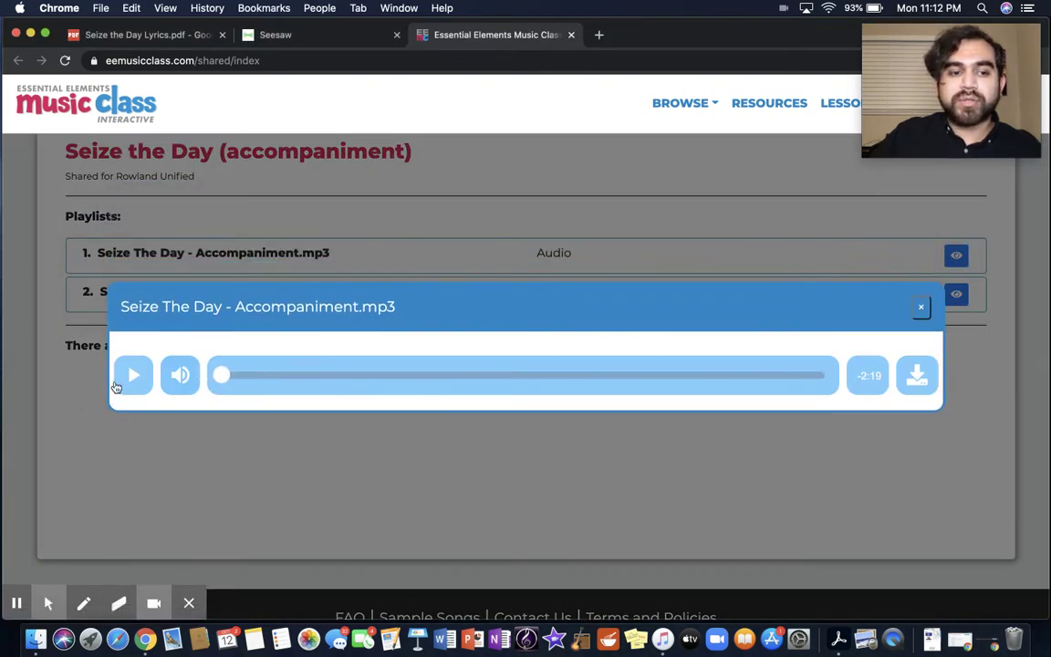
click(133, 377)
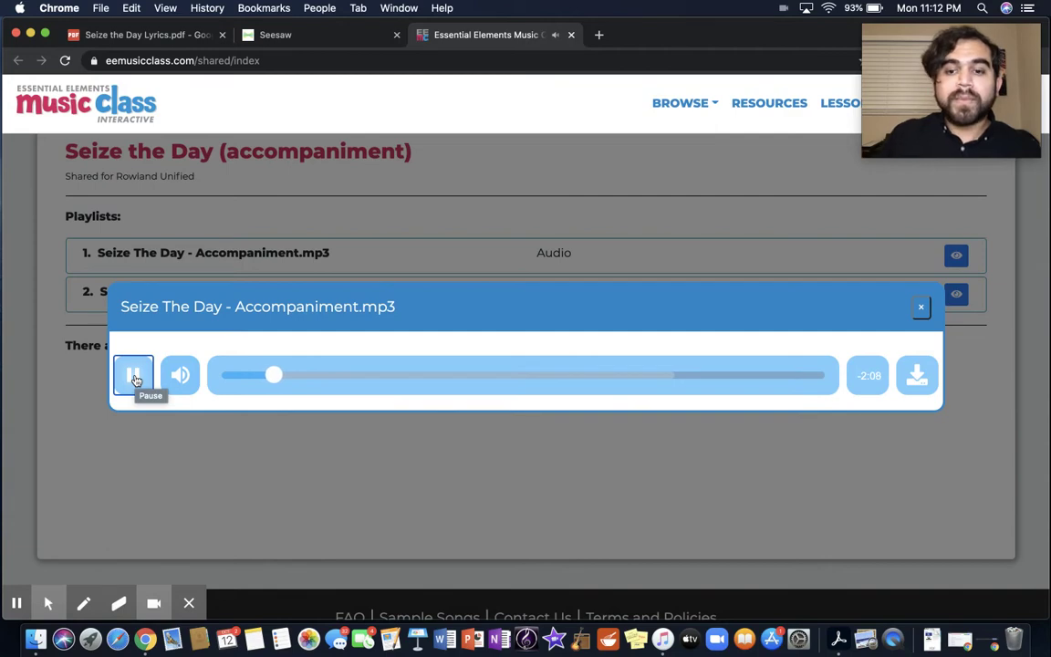
click(133, 375)
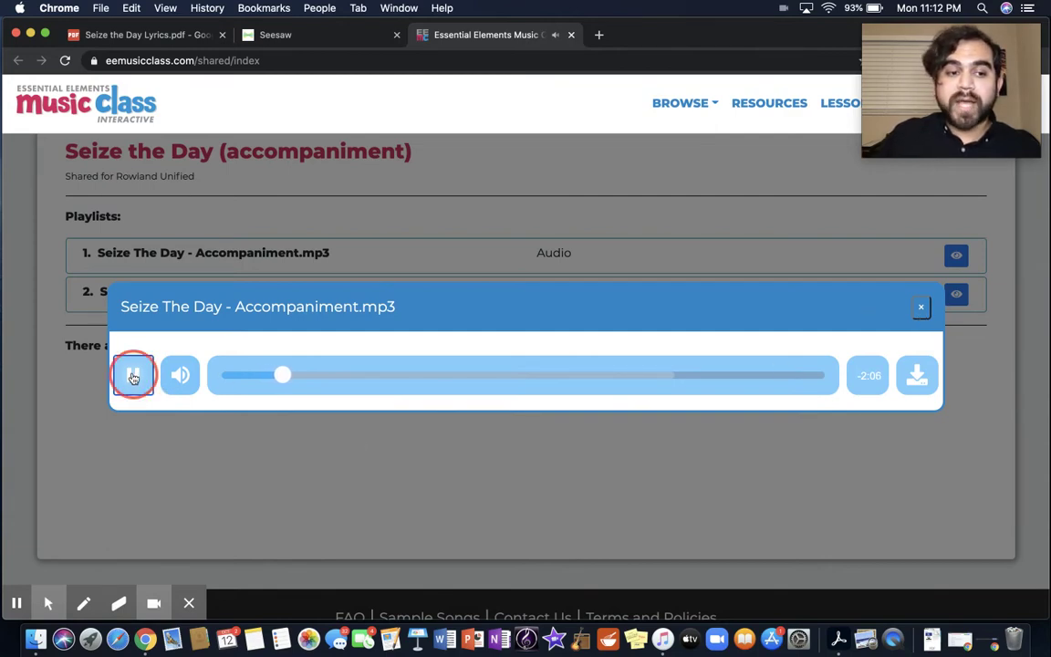
click(920, 310)
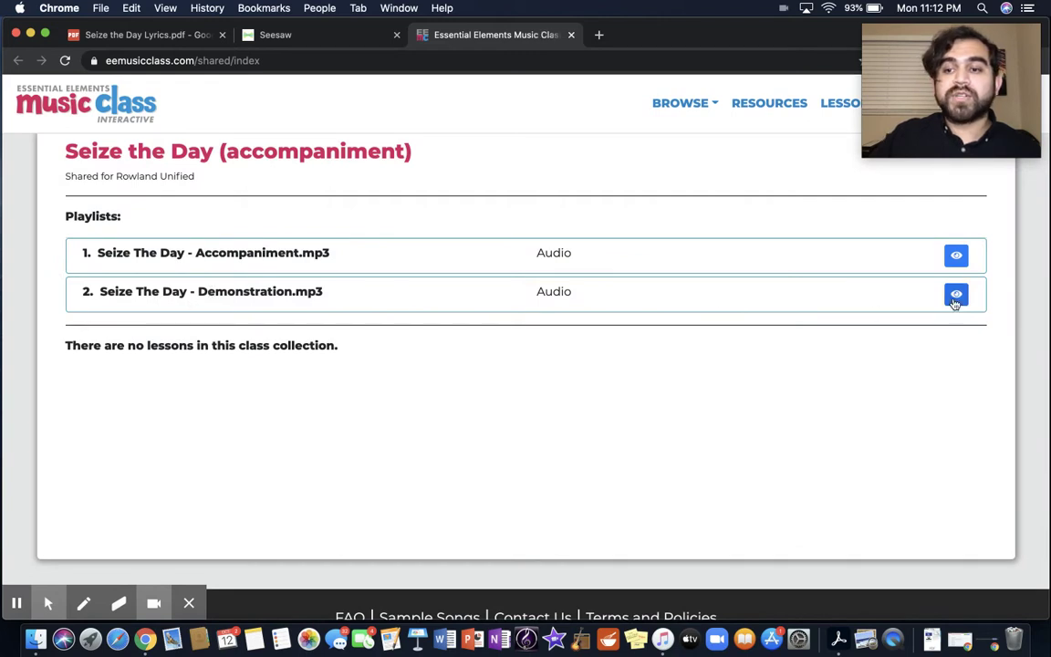
Briefly play and pause Demonstration.mp3, close it, then open and close the Accompaniment player.
click(955, 294)
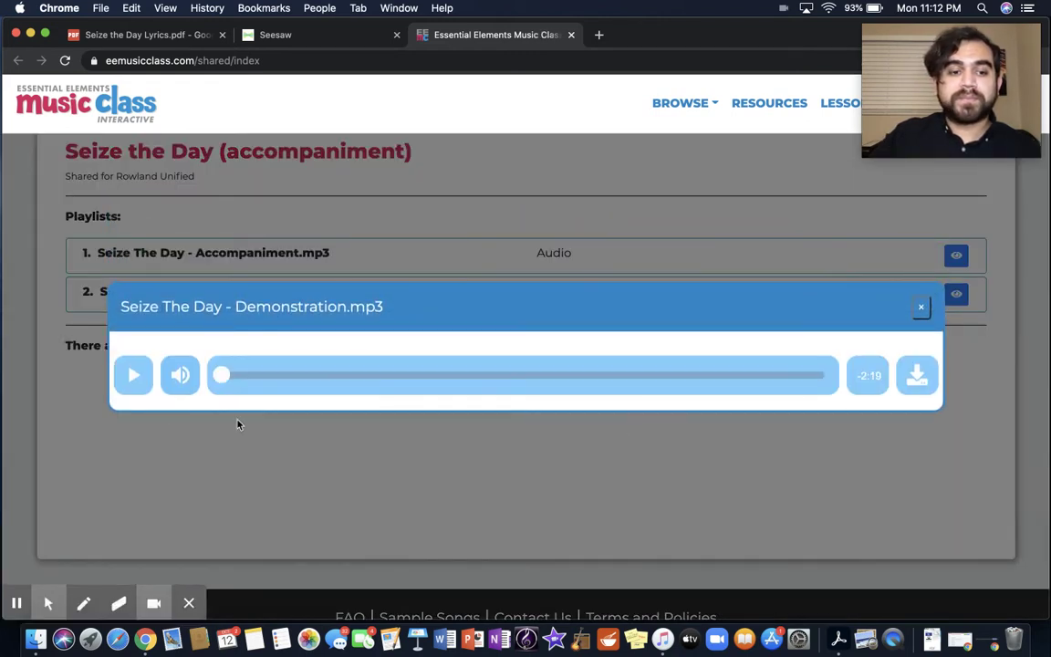
click(130, 383)
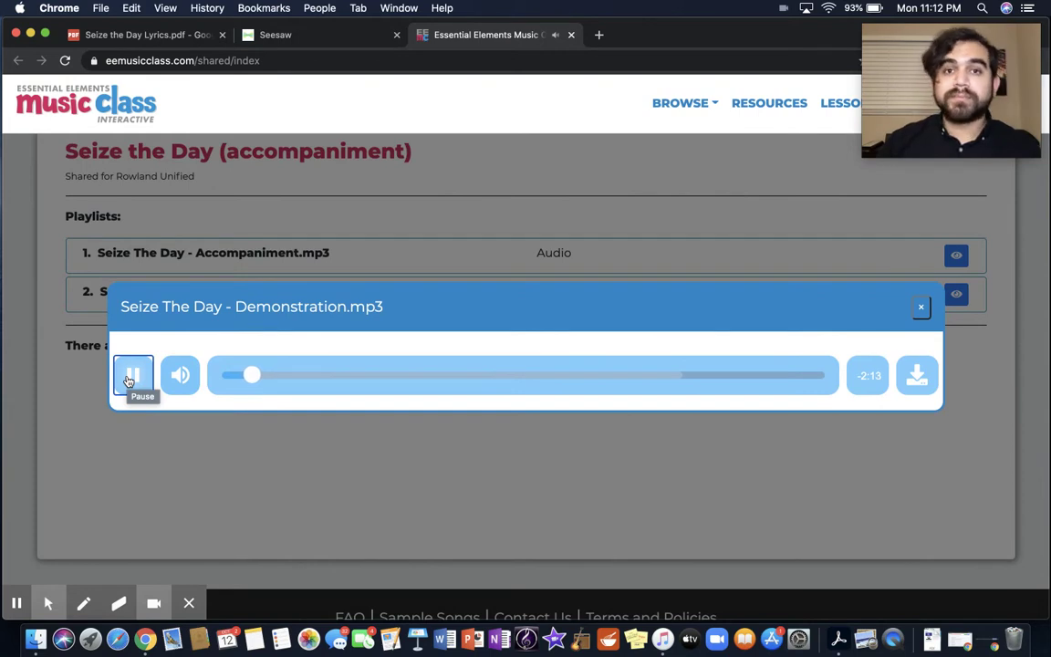
click(129, 381)
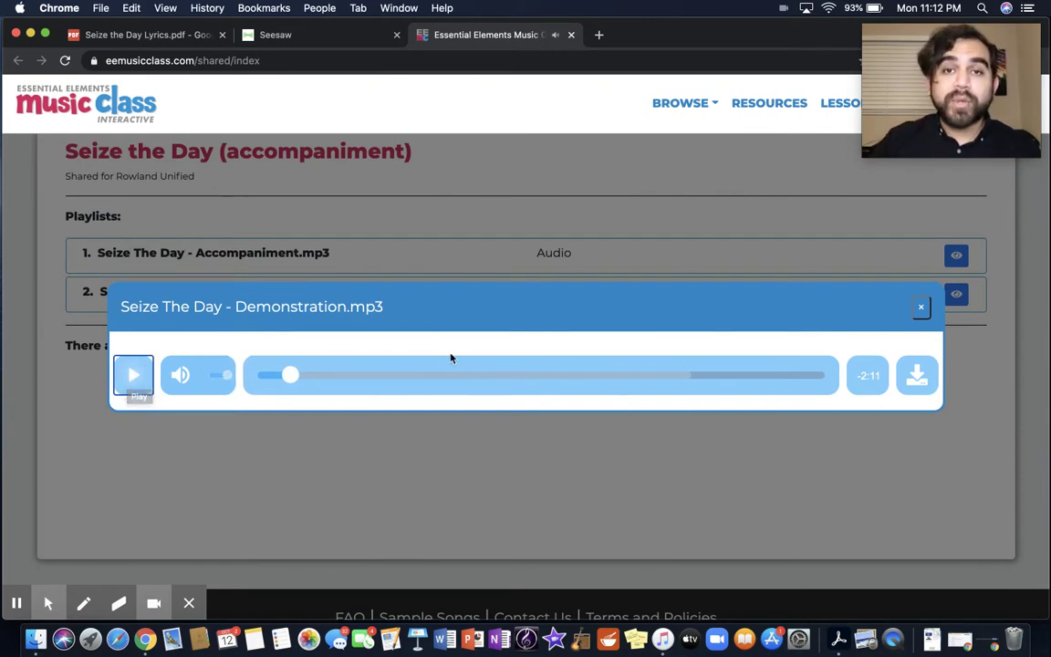
click(923, 309)
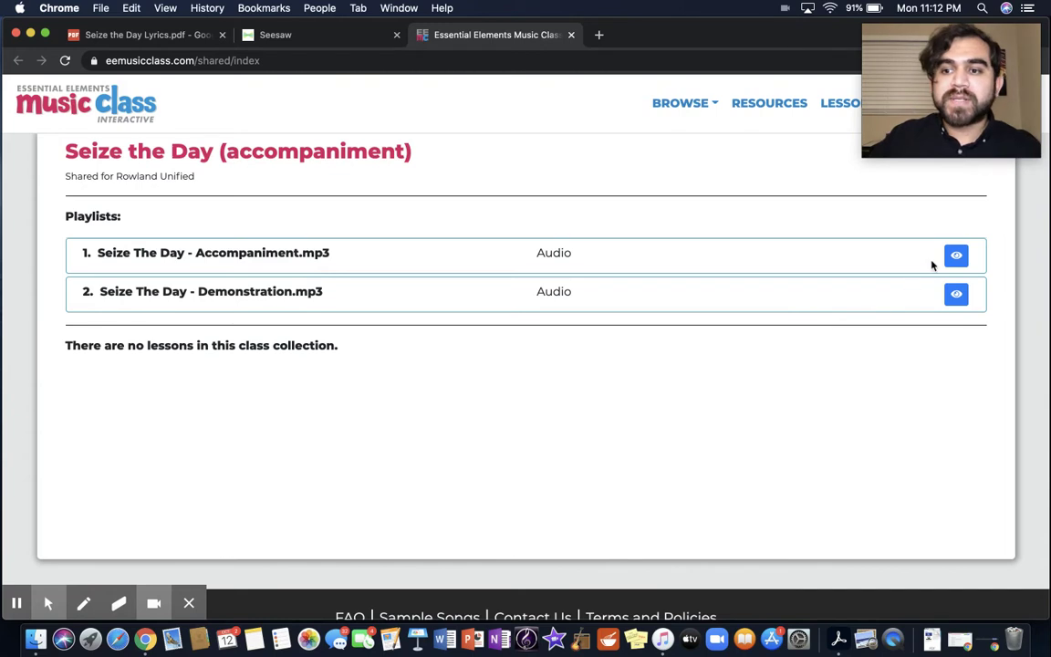
click(956, 257)
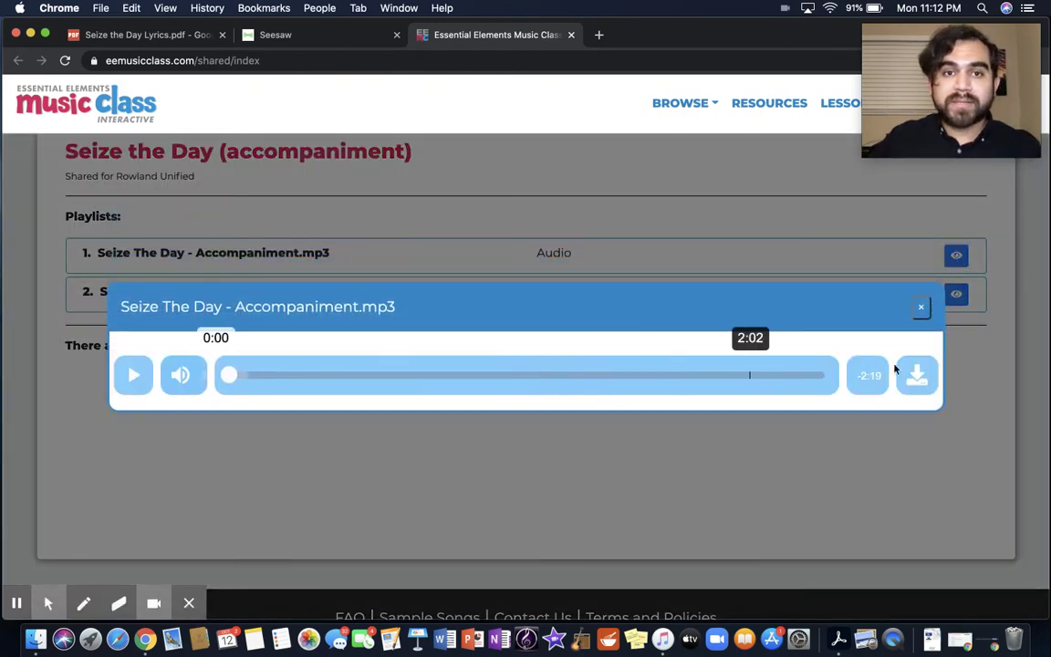
click(921, 308)
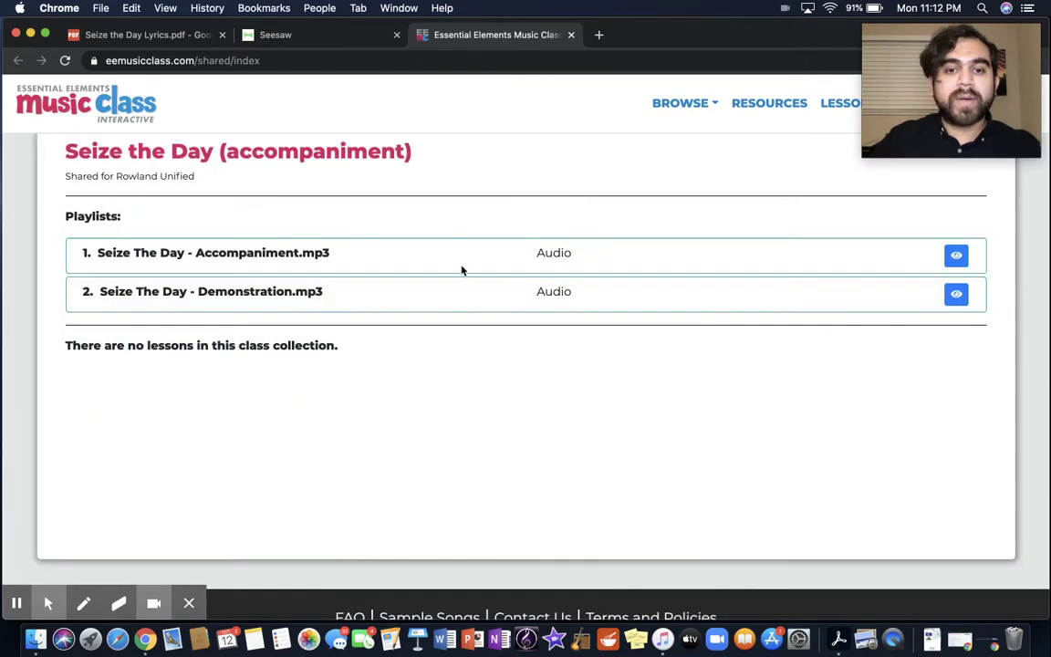
Check the lyrics tab, open the Demonstration.mp3 player, and return to the Seesaw activity page.
click(305, 34)
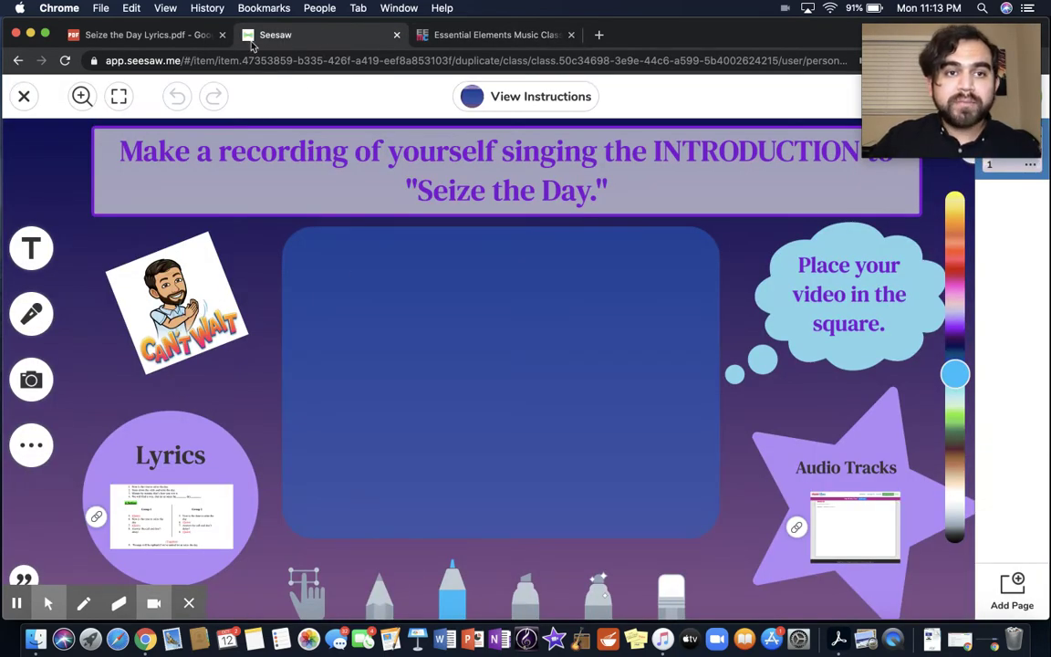
click(127, 37)
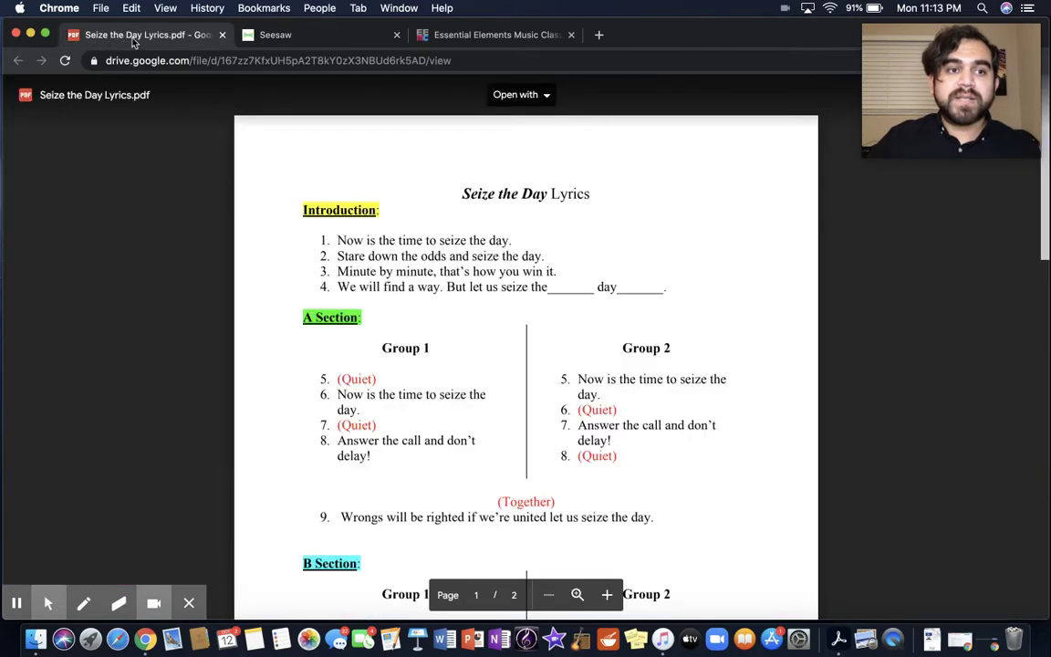
click(298, 36)
click(450, 34)
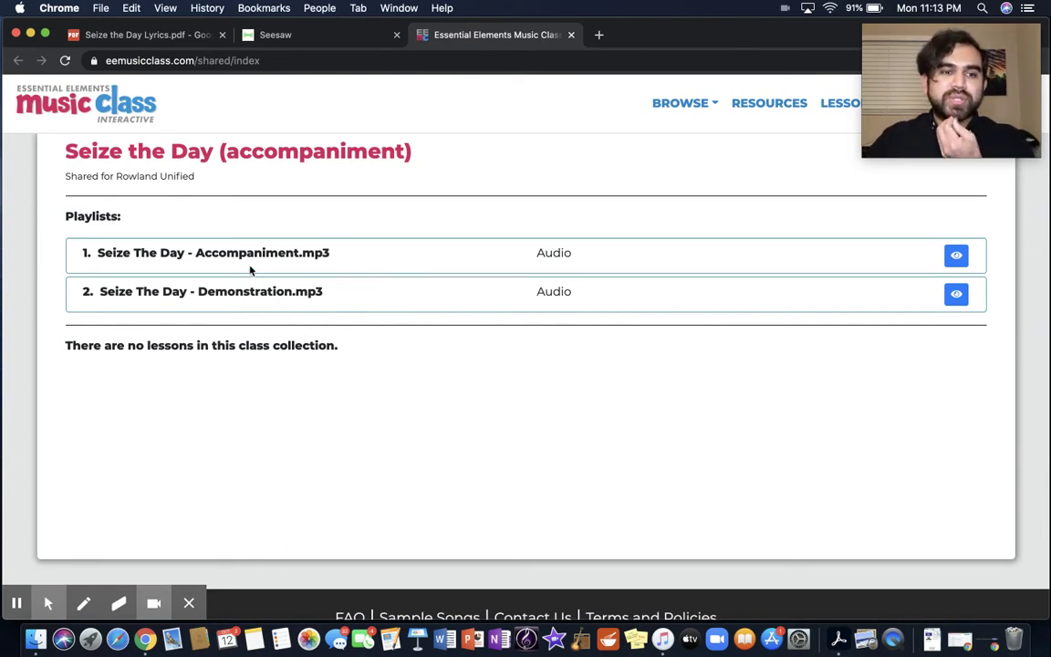
click(958, 300)
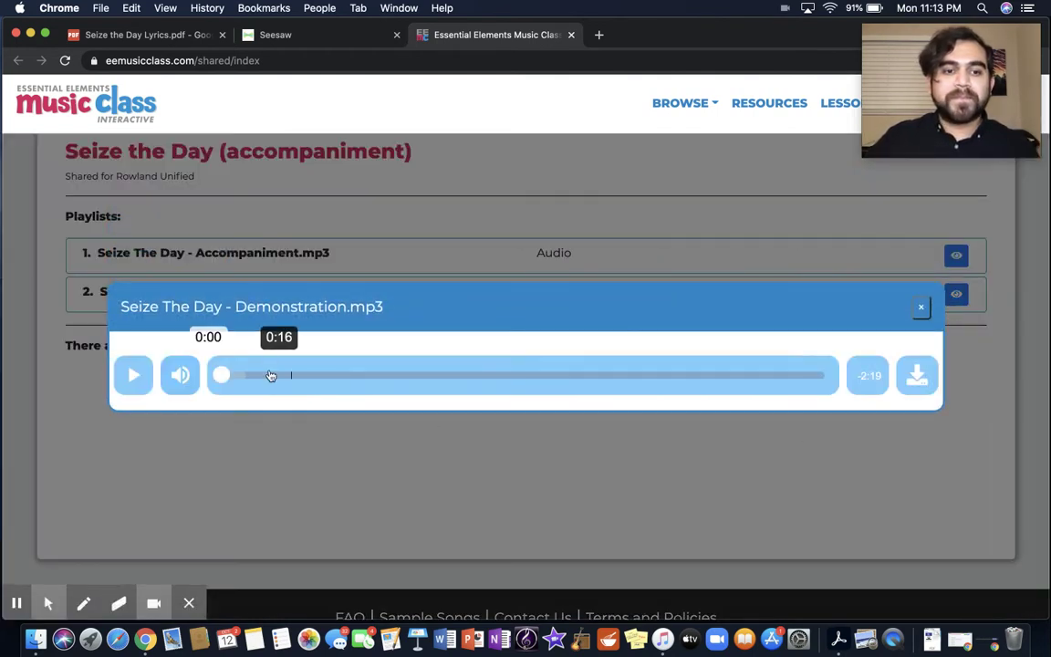
click(271, 37)
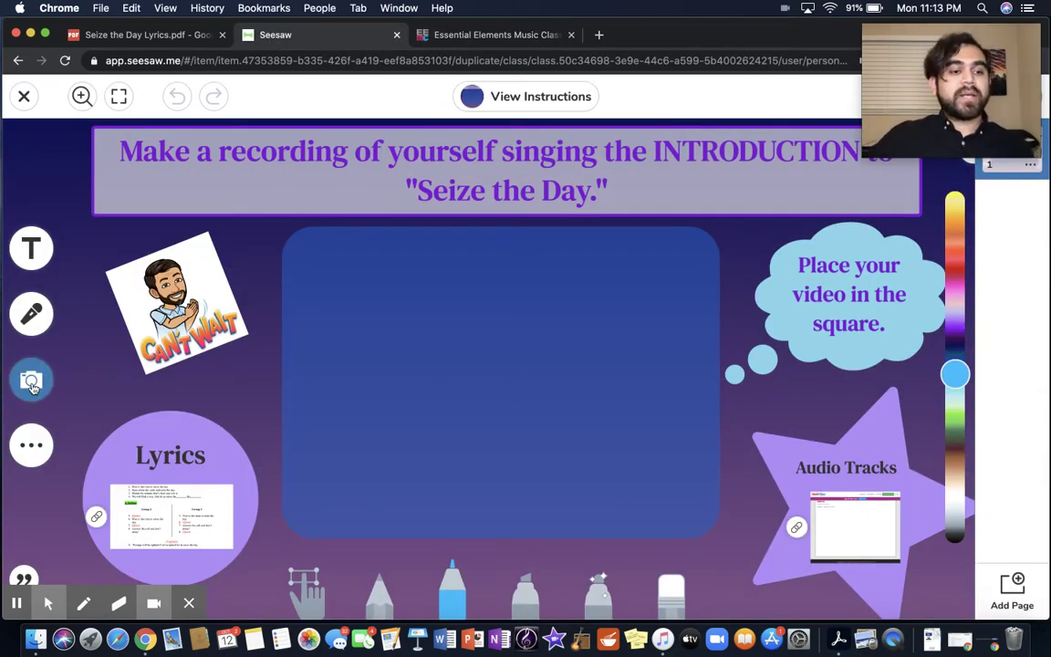
Choose Video from the camera tool and start a webcam recording.
click(32, 383)
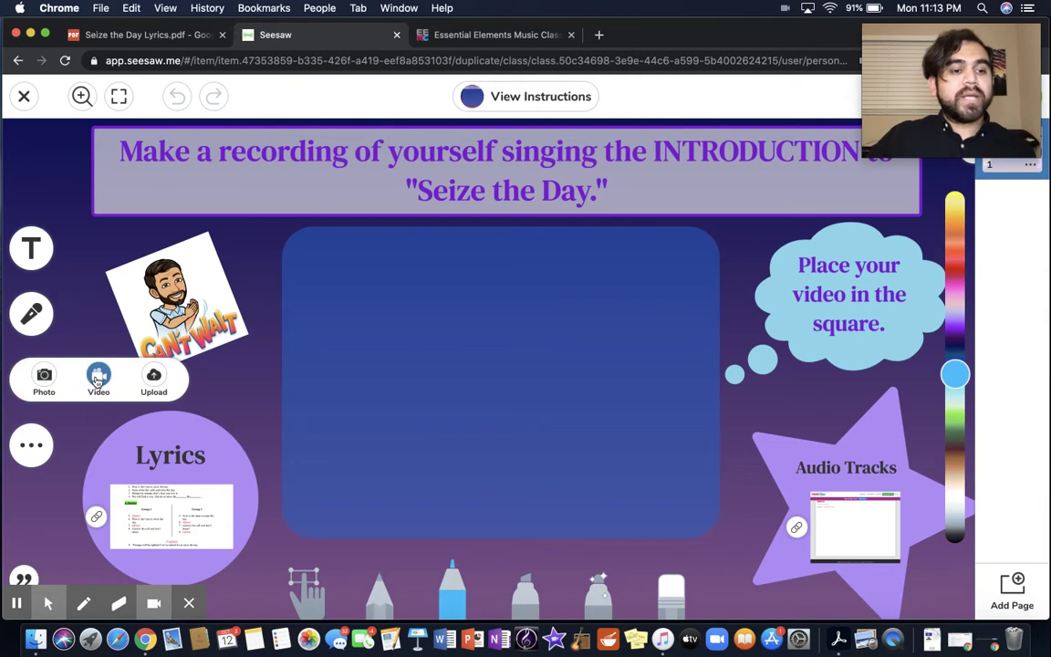
click(99, 380)
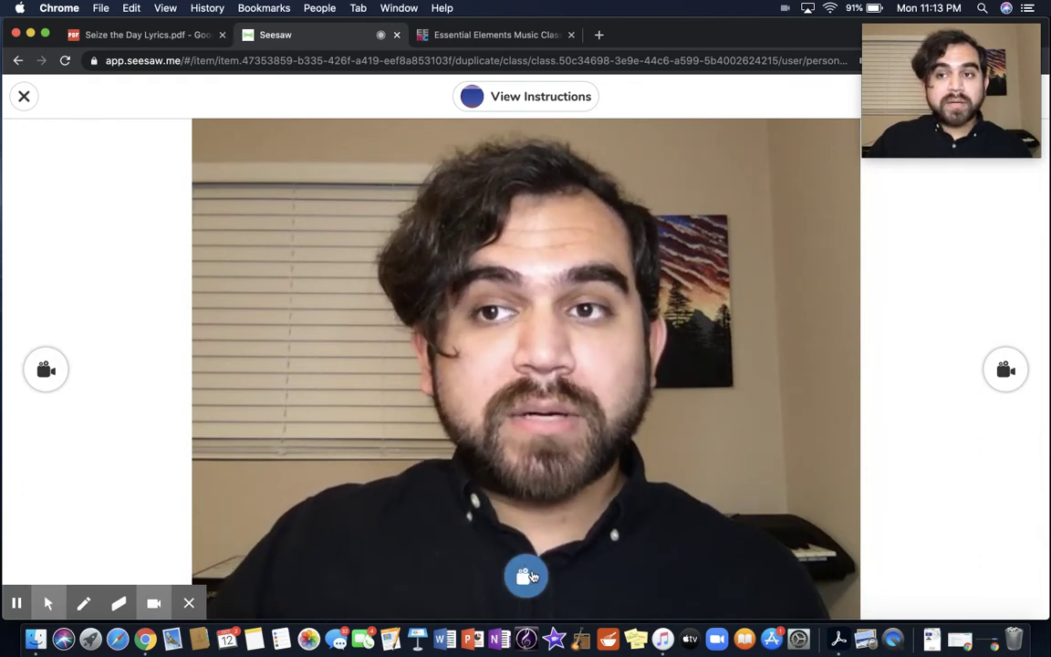
mouse_move(189, 605)
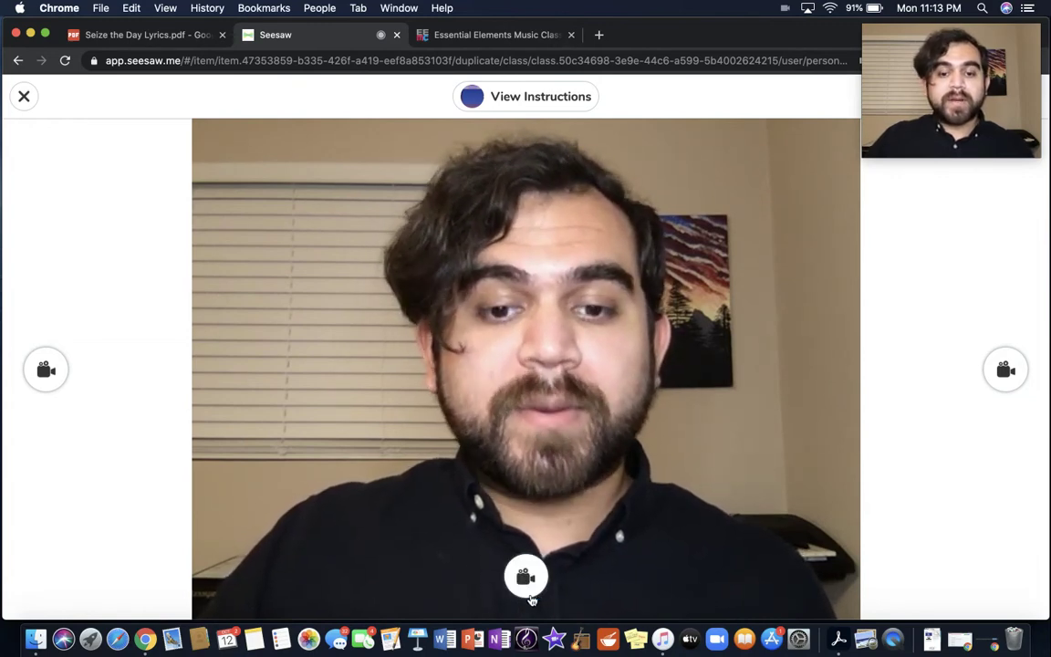
click(524, 576)
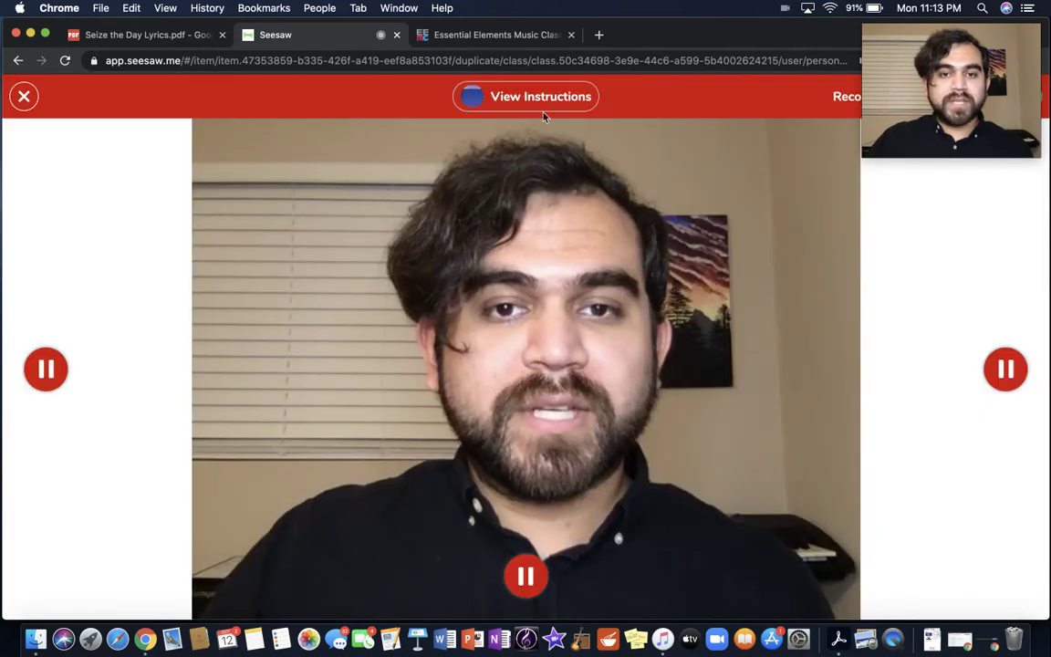
Move the Lyrics PDF into its own top-left window and narrow the Seesaw recorder window beside it.
click(477, 38)
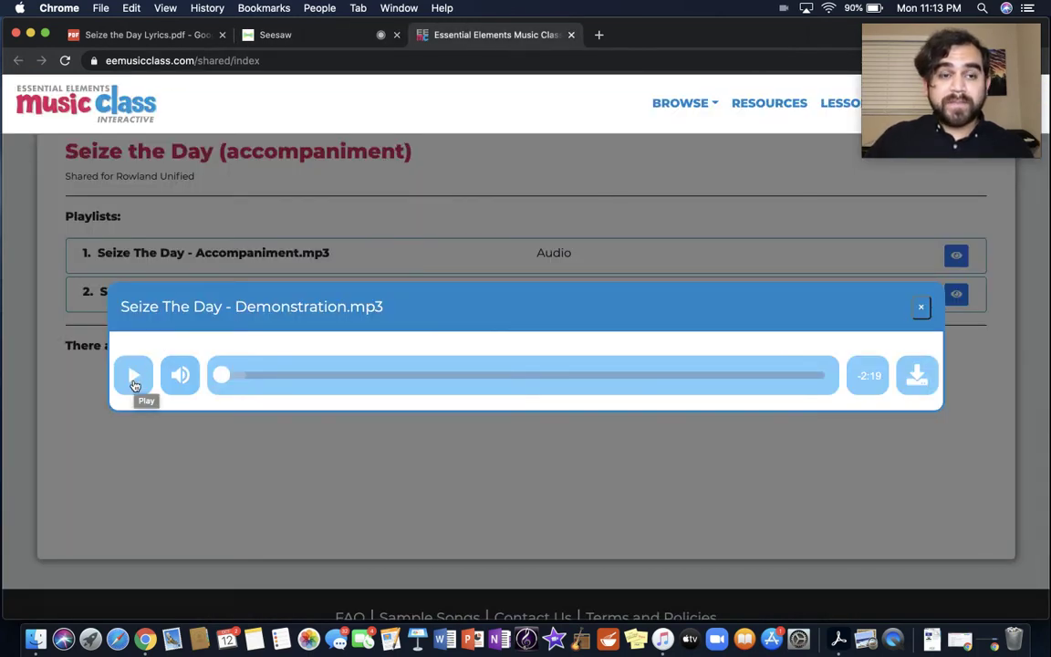
click(147, 35)
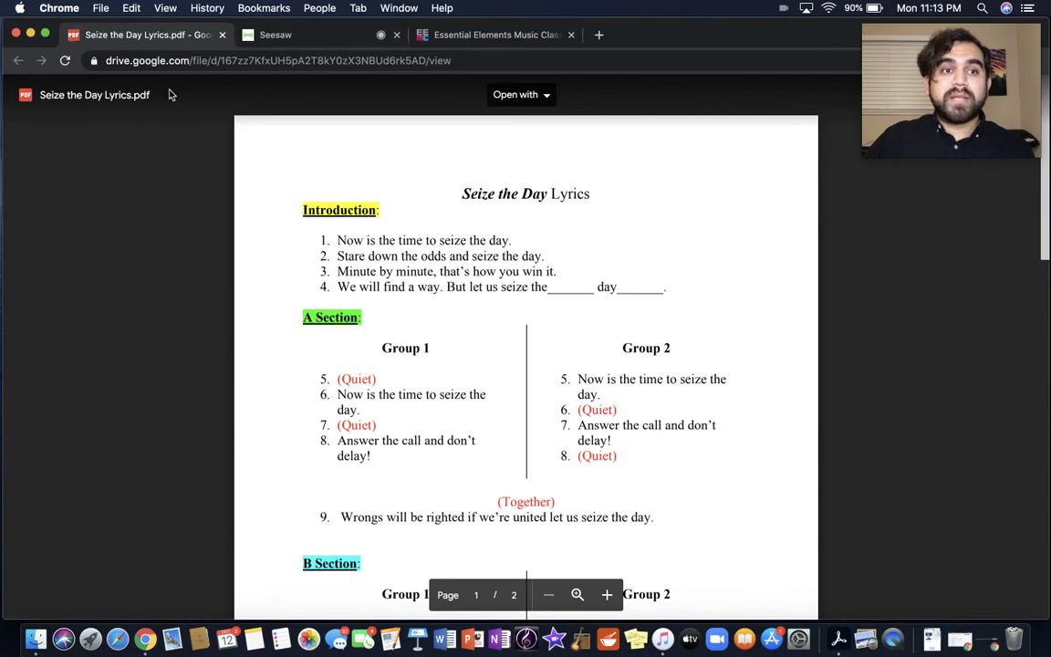
drag(169, 95, 44, 64)
drag(921, 372, 315, 235)
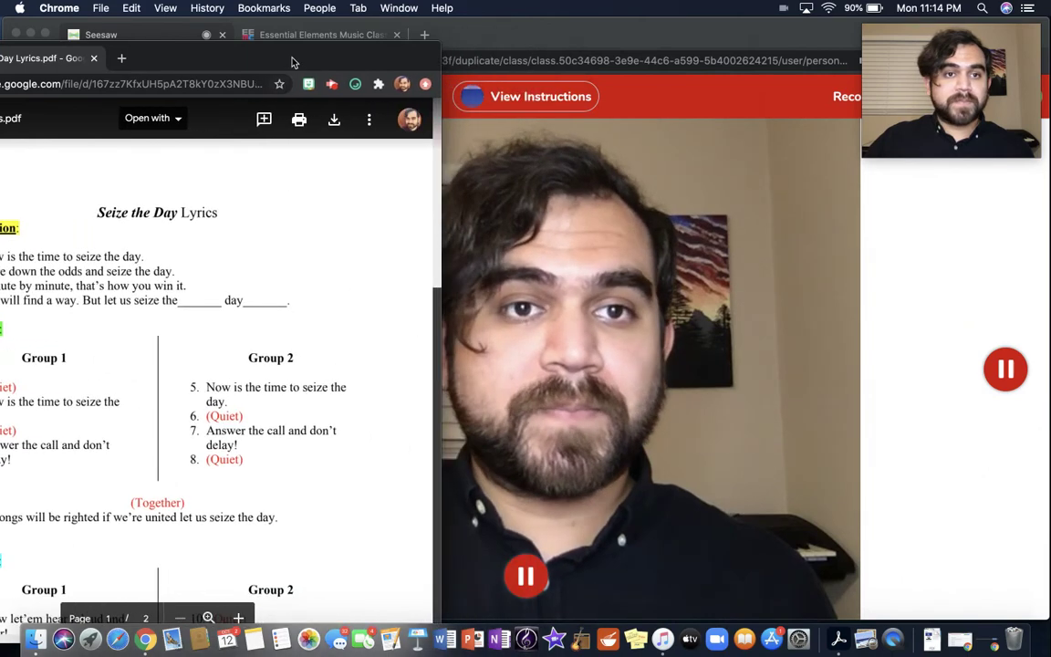
drag(311, 61, 362, 32)
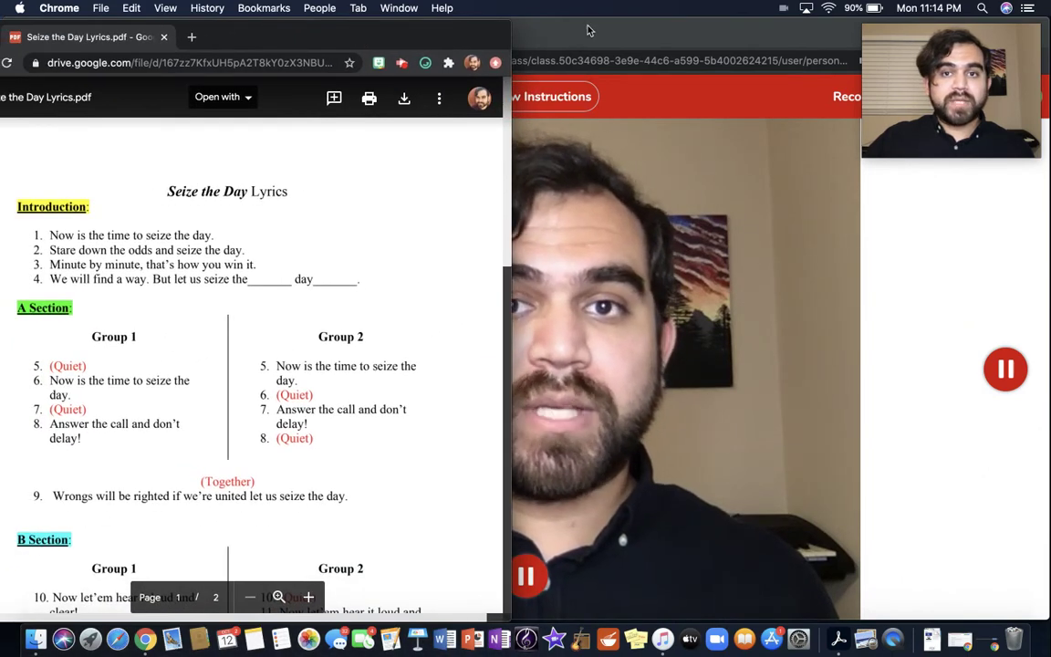
key(super+grave)
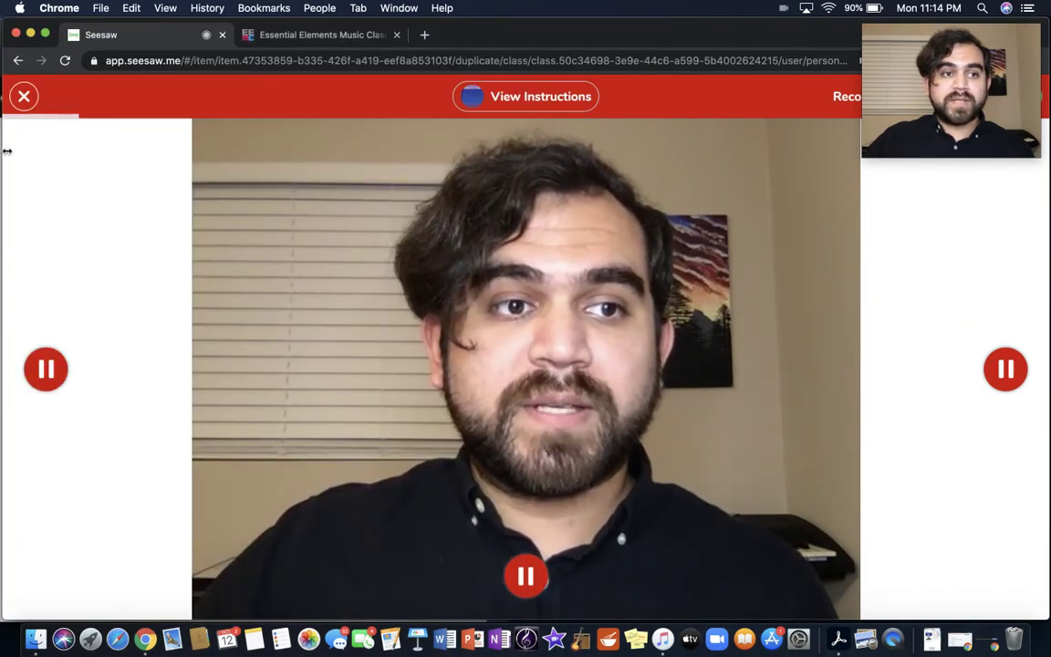
drag(3, 151, 432, 189)
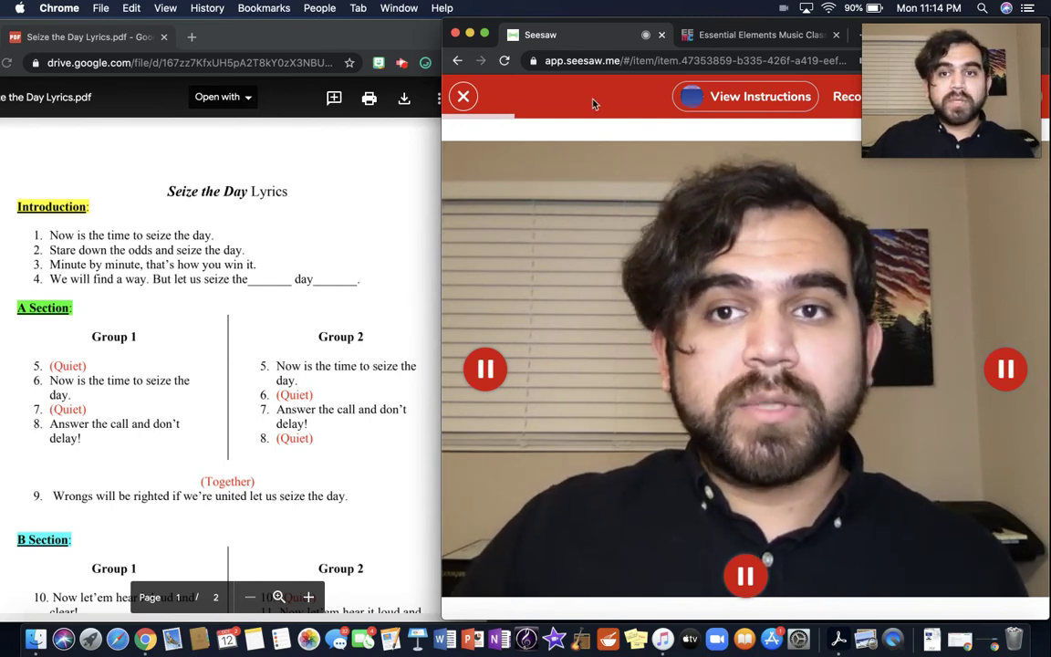
Play Demonstration.mp3, sing along in the Seesaw recorder, then pause the recording.
click(754, 36)
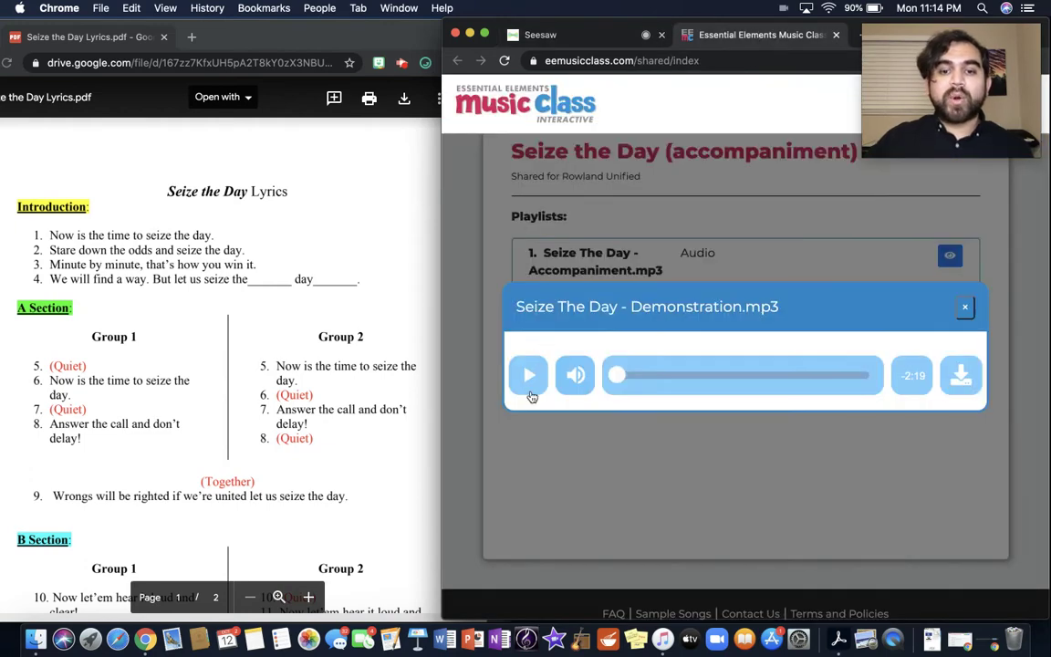
click(529, 377)
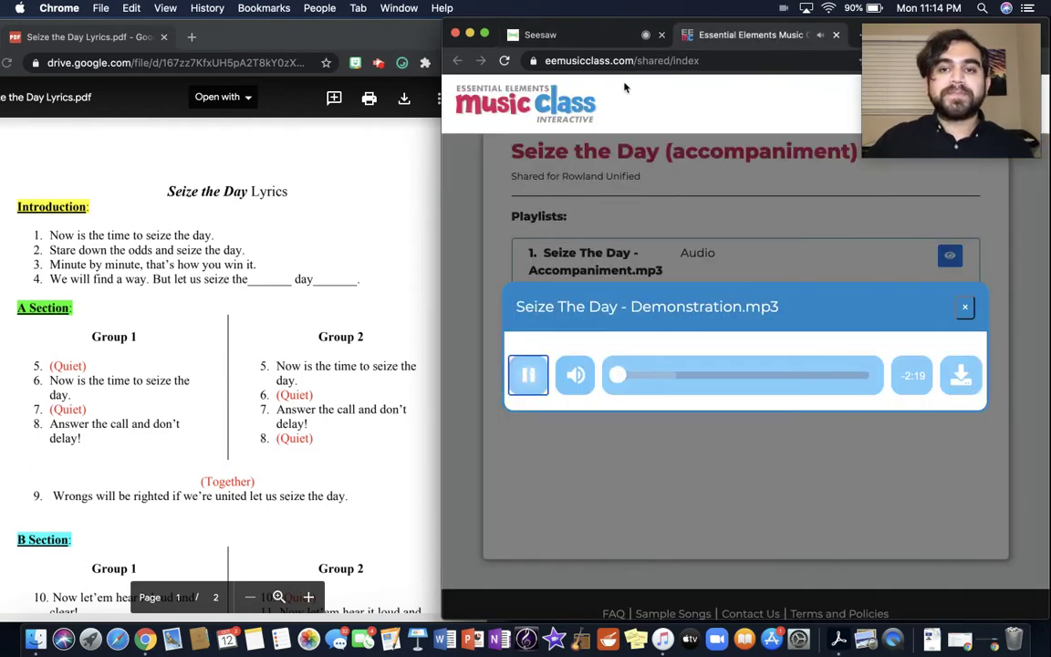
click(591, 36)
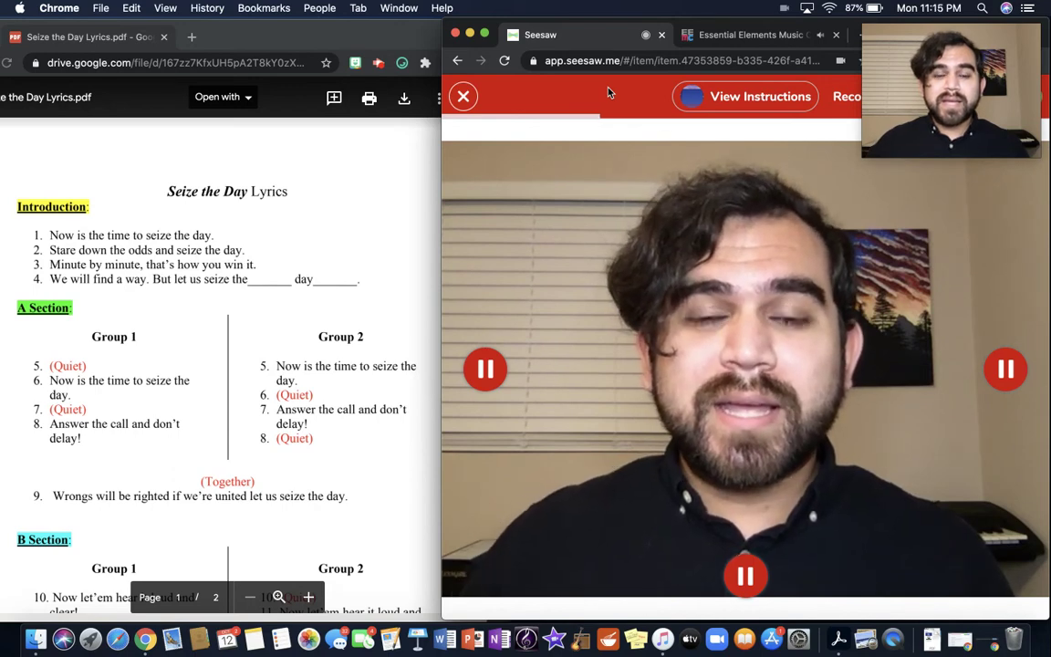
click(487, 367)
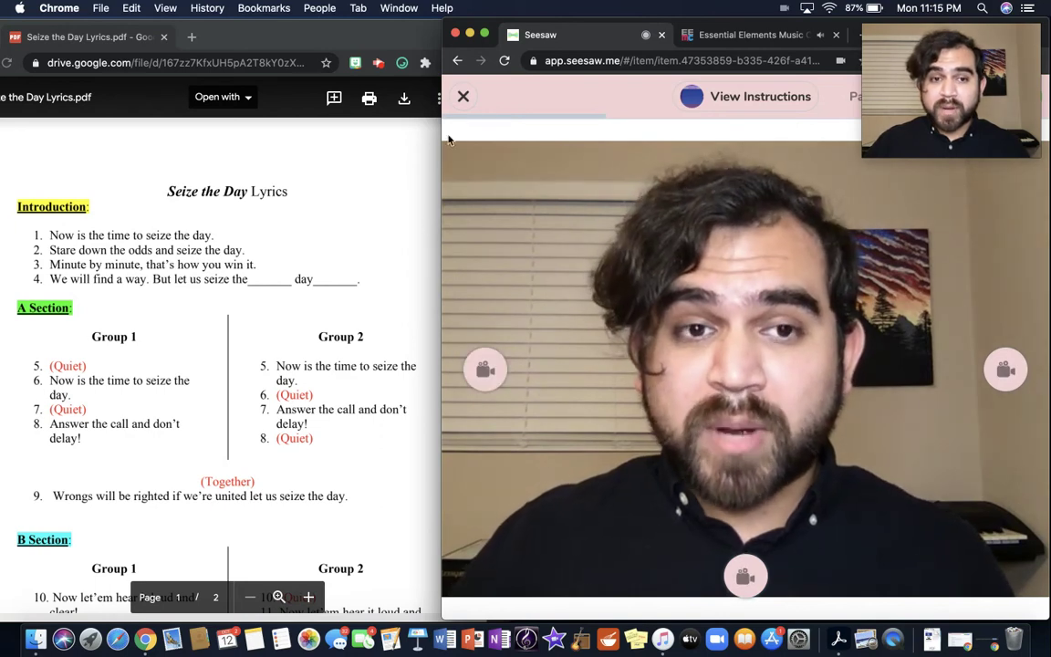
Pause the Demonstration track playing in the music class tab.
click(774, 39)
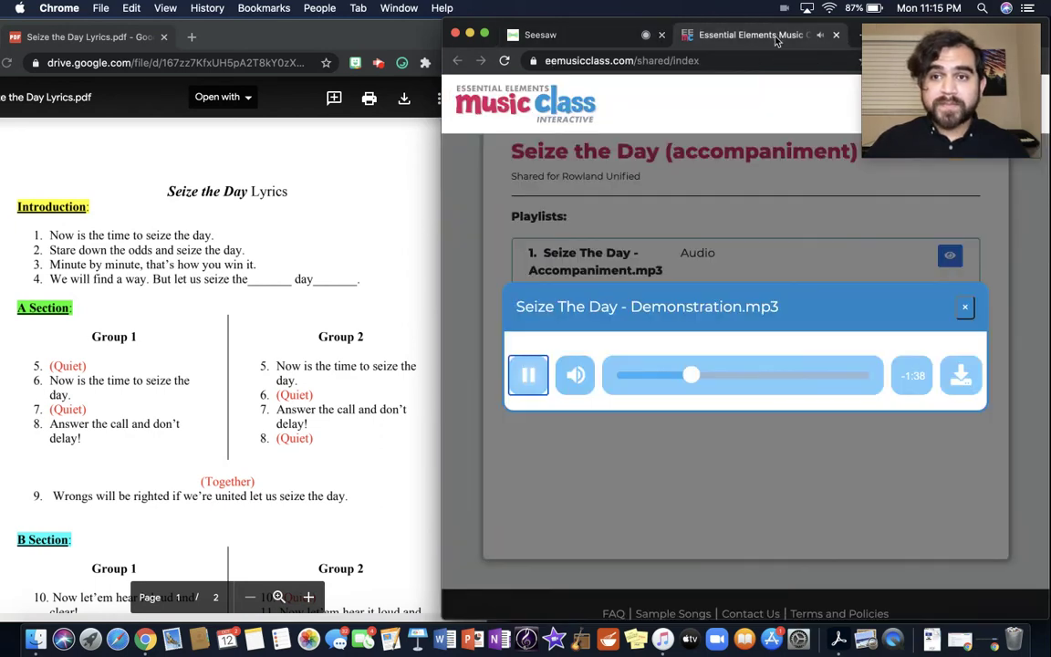
click(534, 383)
click(604, 29)
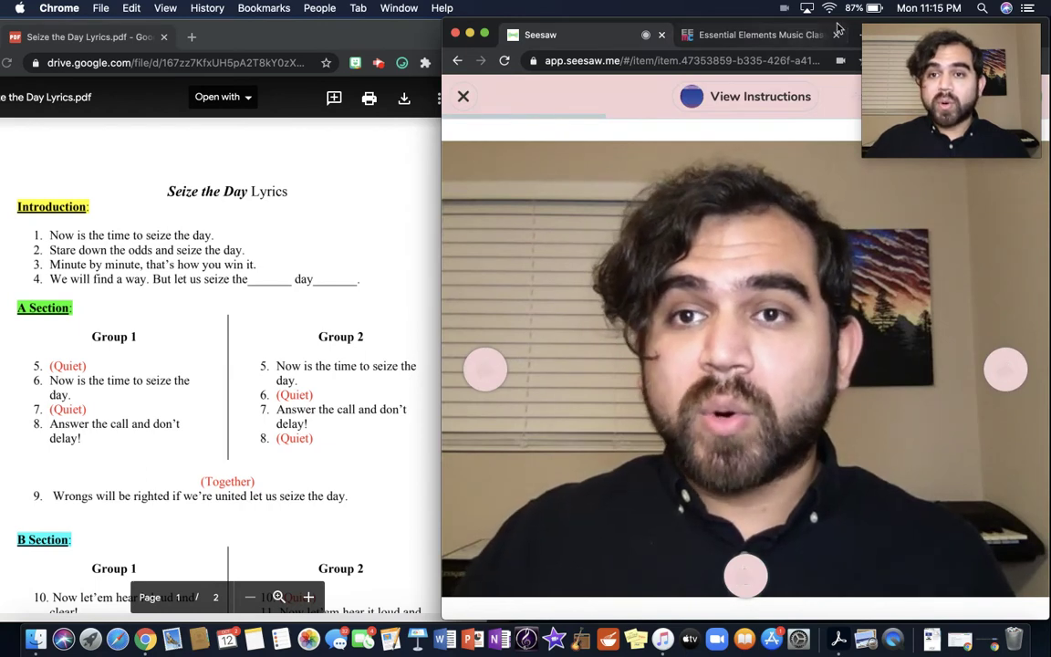
Widen the Seesaw window to the left screen edge and finish the recording with Done.
drag(854, 29, 727, 29)
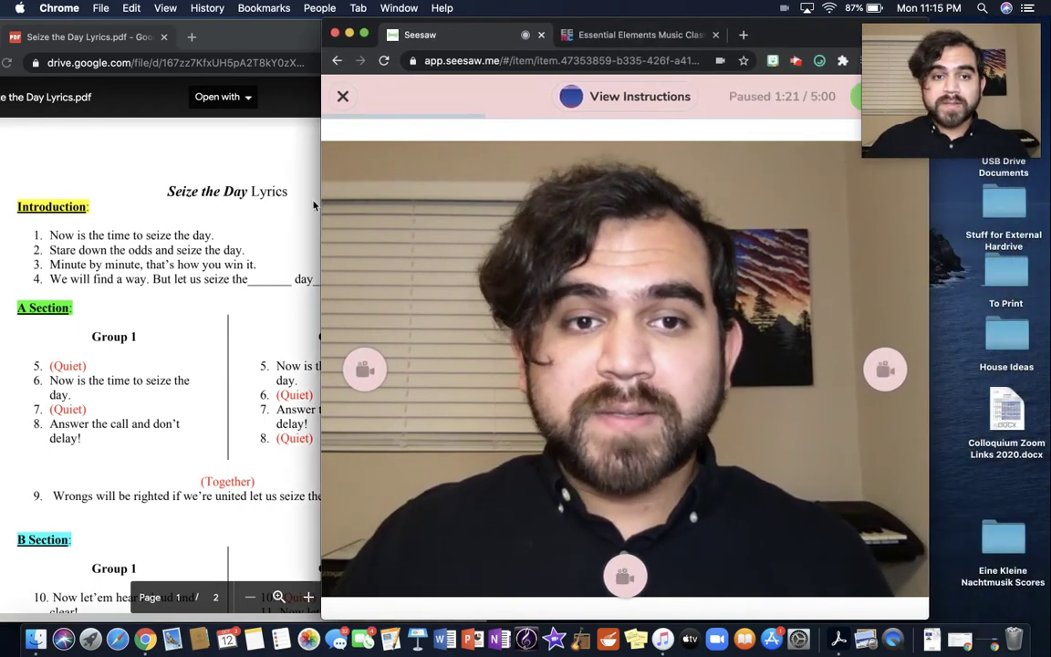
drag(314, 208, 0, 208)
drag(965, 47, 972, 180)
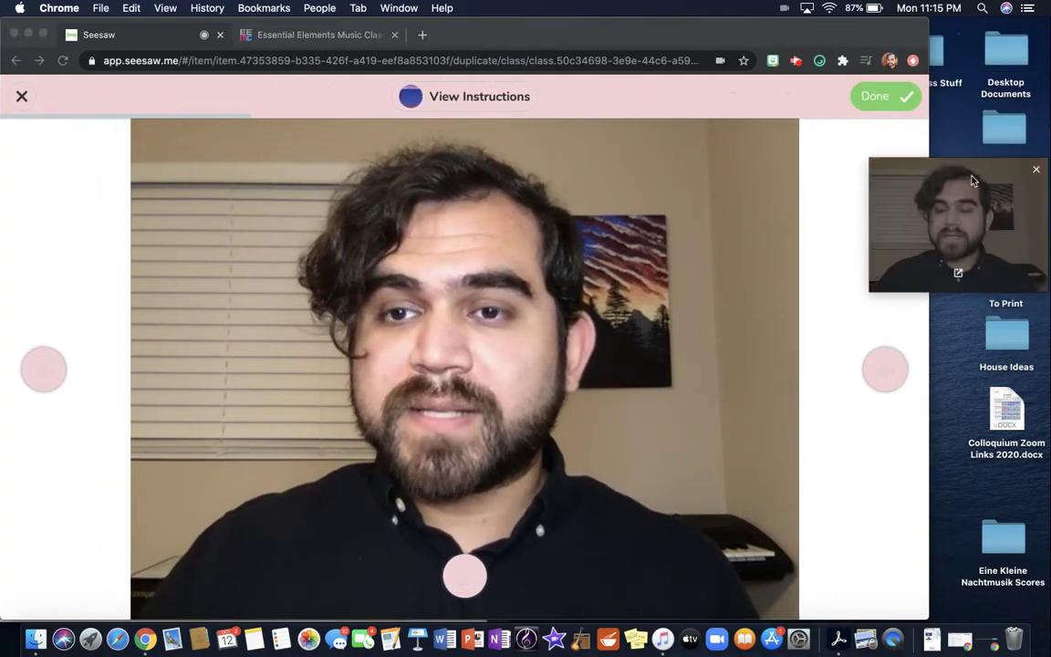
click(890, 97)
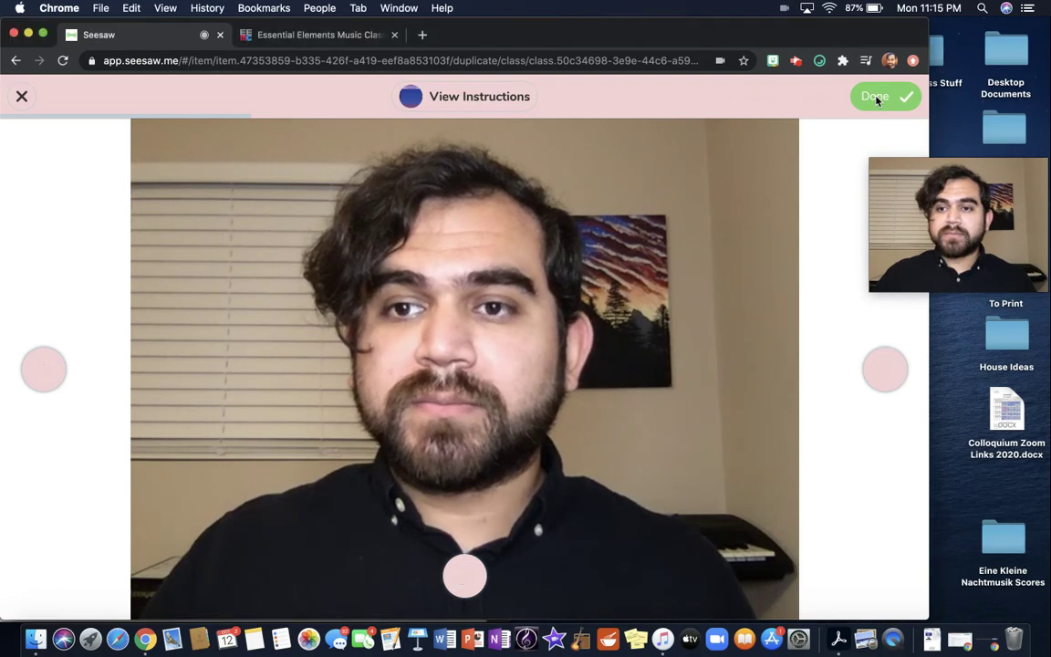
click(899, 98)
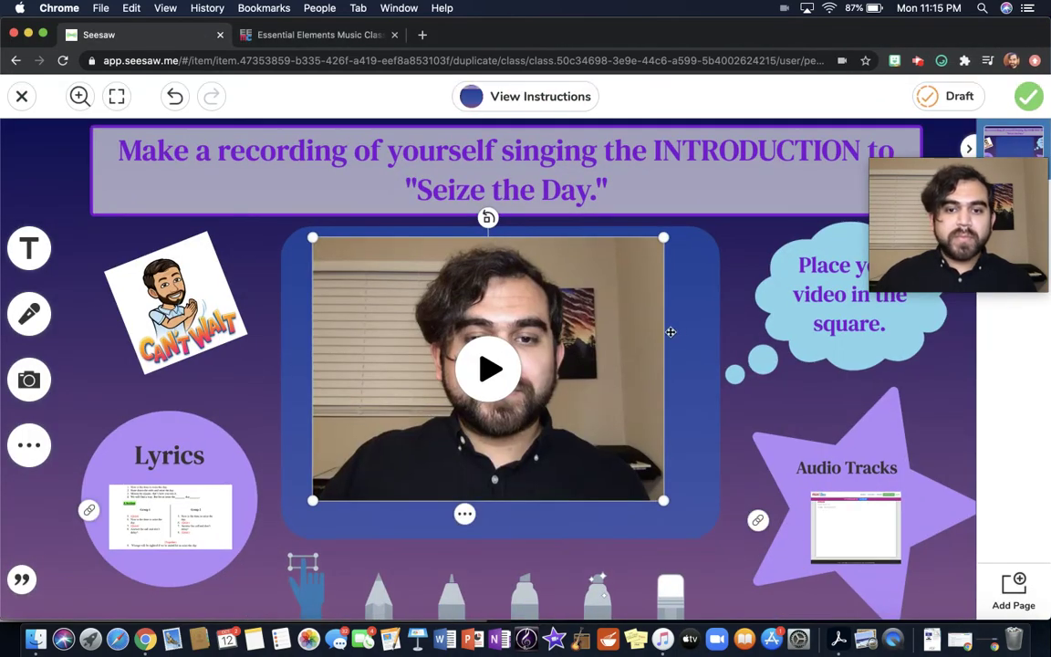
Drag the video into the blue square, enlarge it from the corner, and nudge it into place.
drag(413, 316, 437, 337)
drag(680, 516, 686, 521)
drag(448, 315, 444, 313)
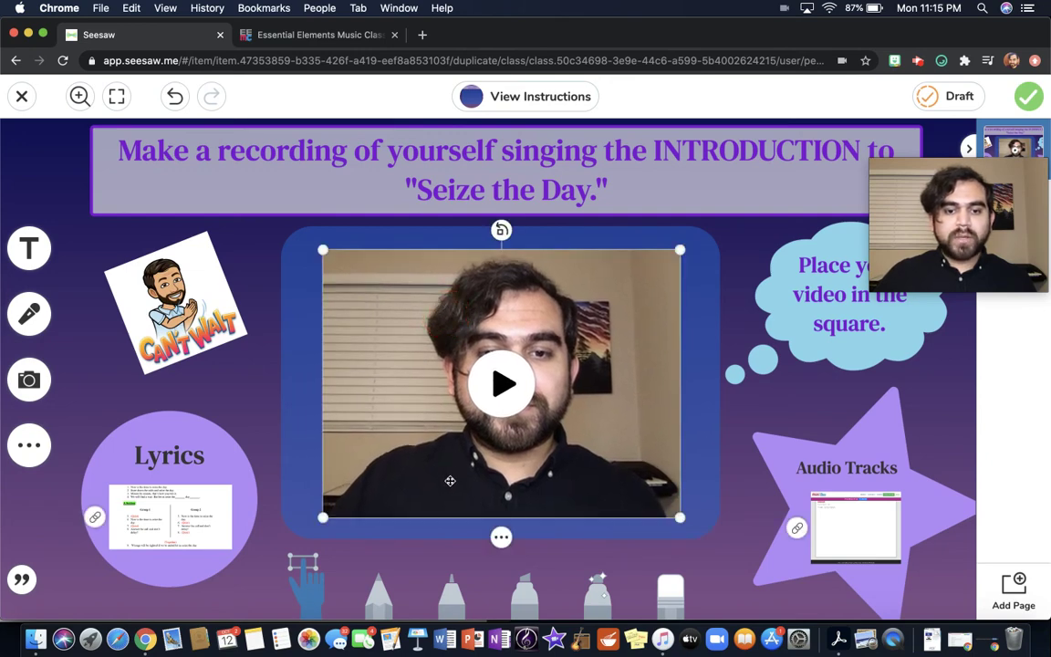